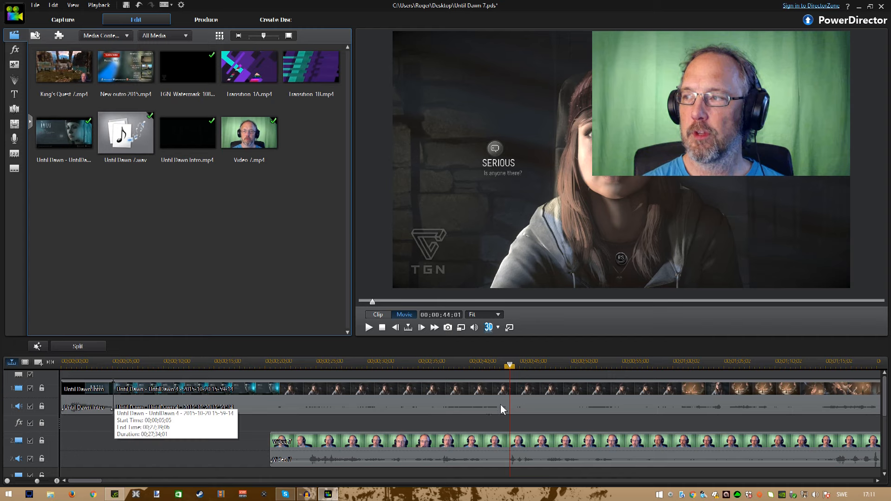
Step: Look through the timeline clips one by one: intro, Video 7 webcam clip, Until Dawn 7 audio and TGN watermark
click(166, 391)
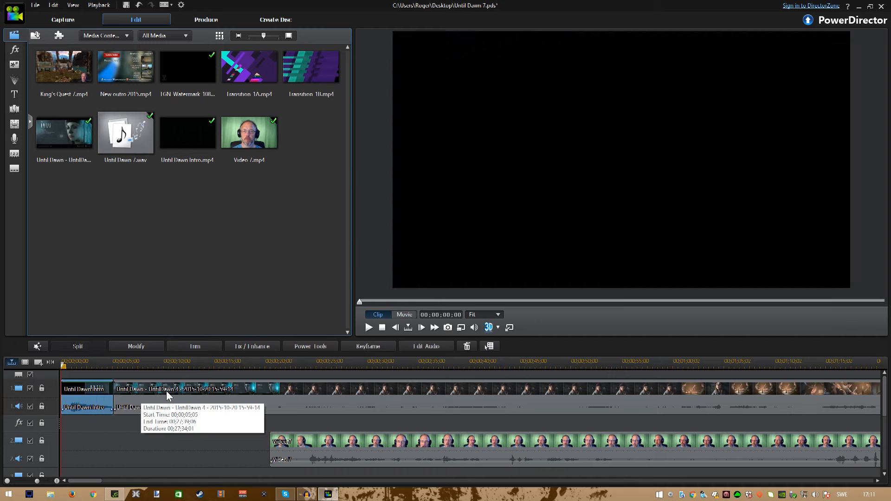
click(181, 449)
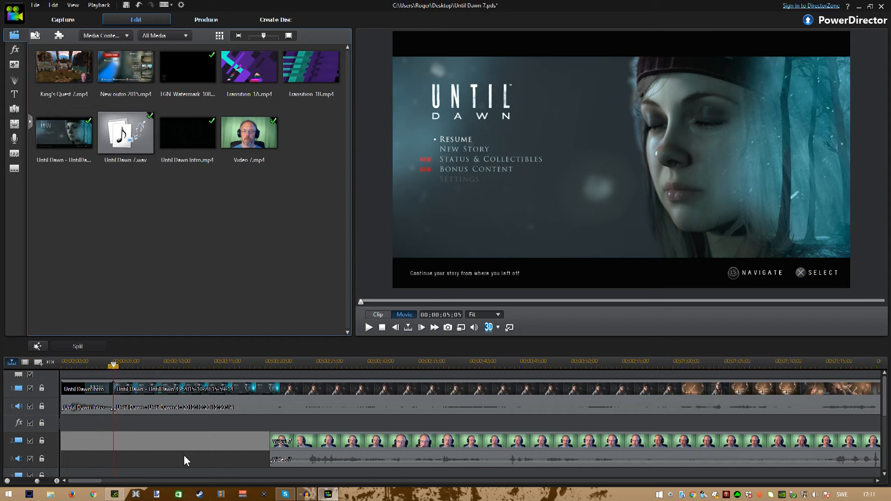
click(318, 458)
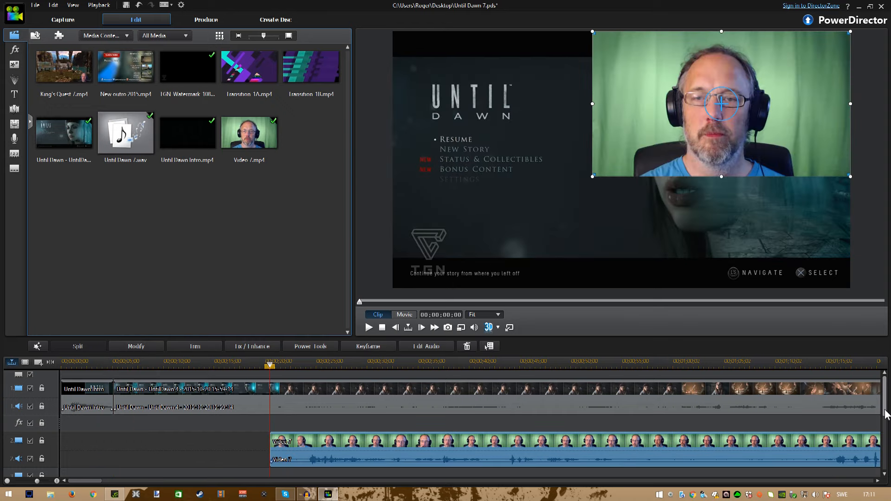
drag(887, 414, 889, 439)
click(455, 427)
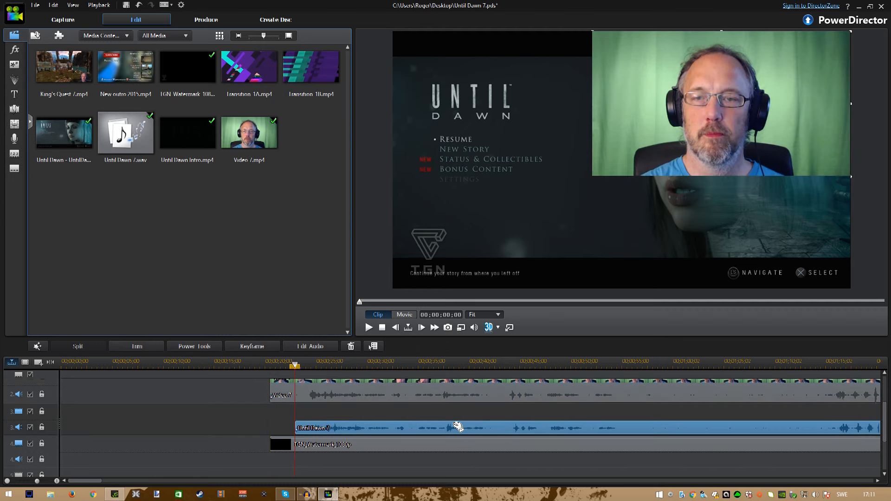
click(480, 448)
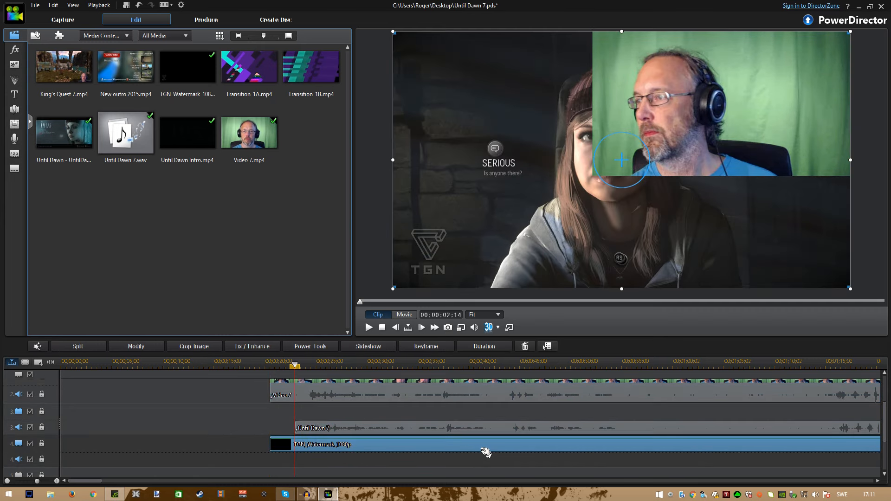
click(458, 429)
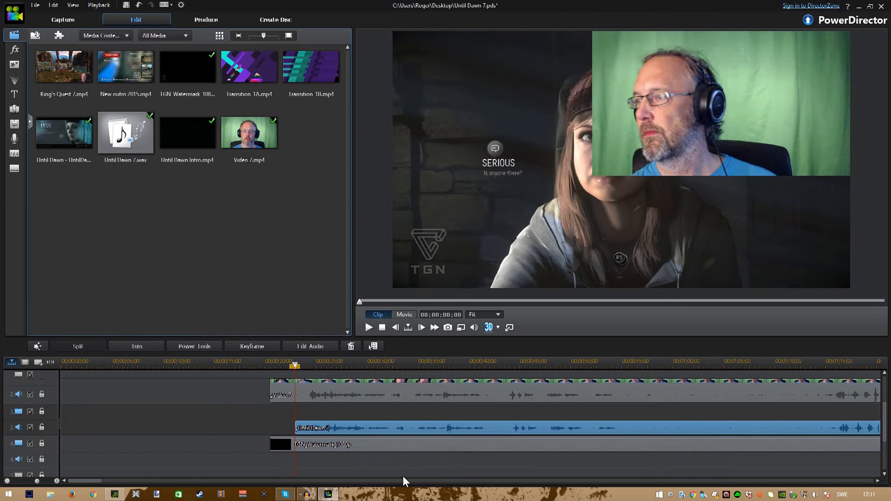
Step: Zoom in on the start of the Until Dawn 7 audio and play the project to compare it with Video 7's sound
scroll(403, 477, up, 3)
scroll(403, 476, down, 3)
scroll(402, 480, down, 3)
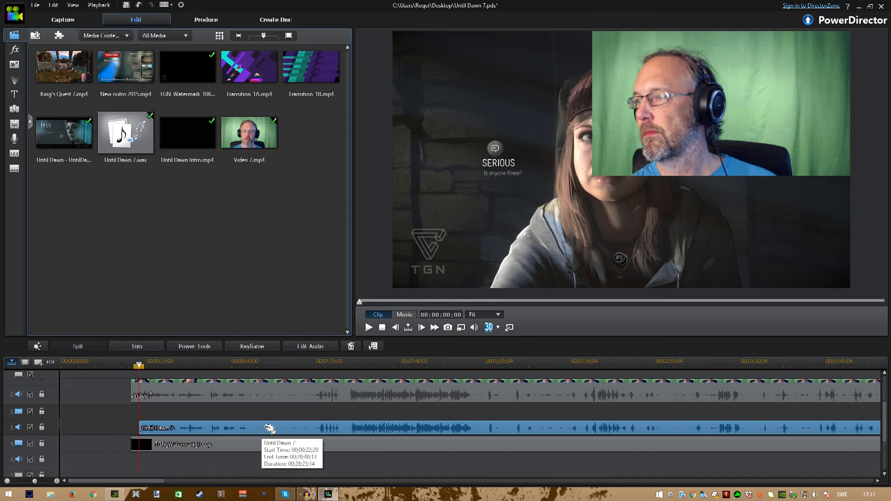
scroll(366, 475, up, 3)
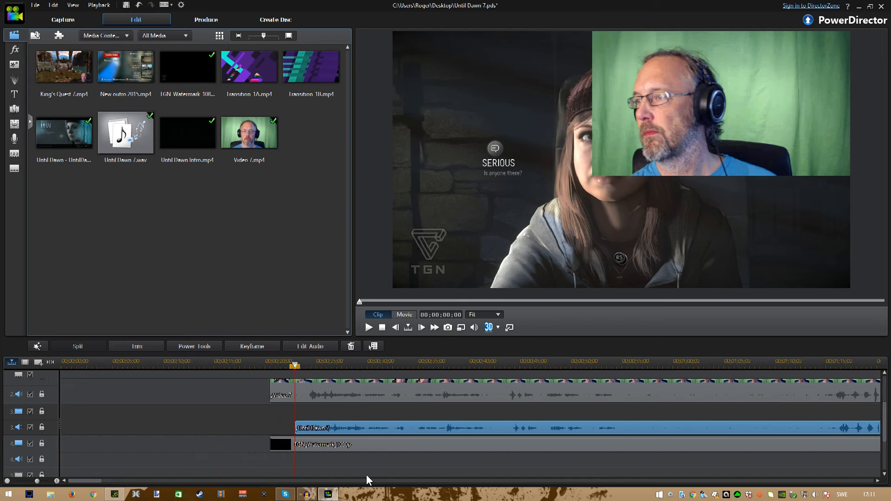
scroll(366, 474, up, 3)
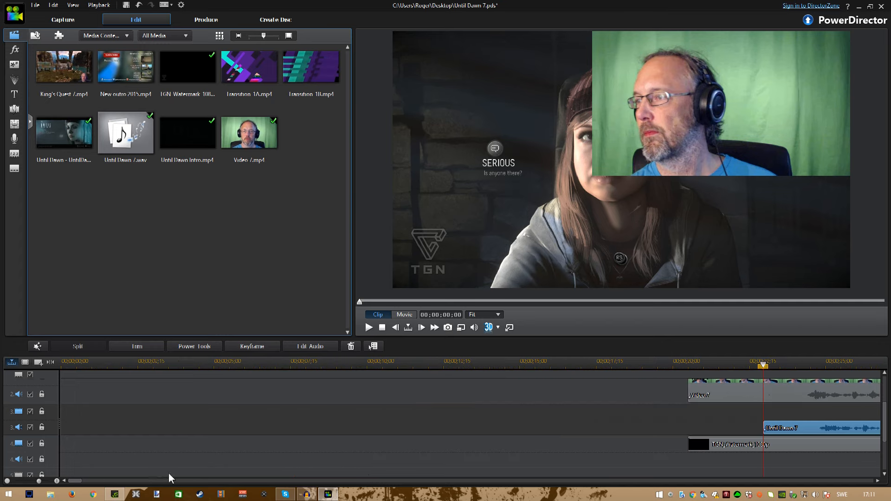
drag(78, 482, 90, 484)
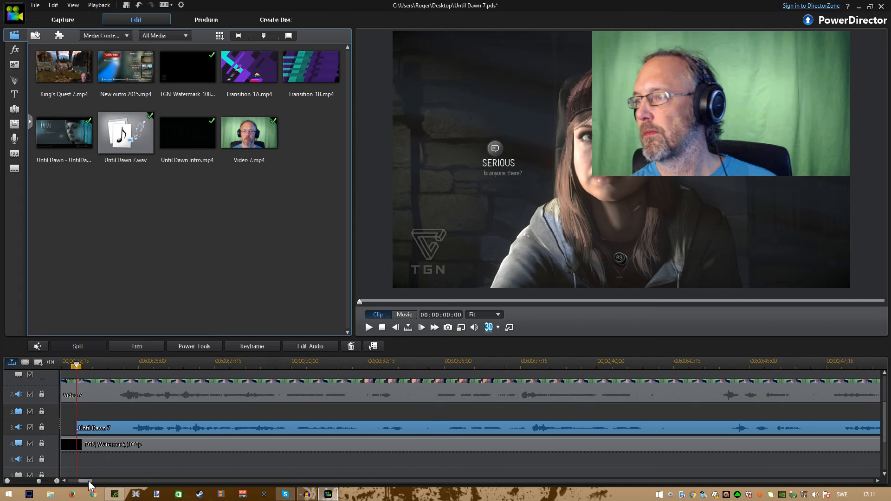
click(365, 327)
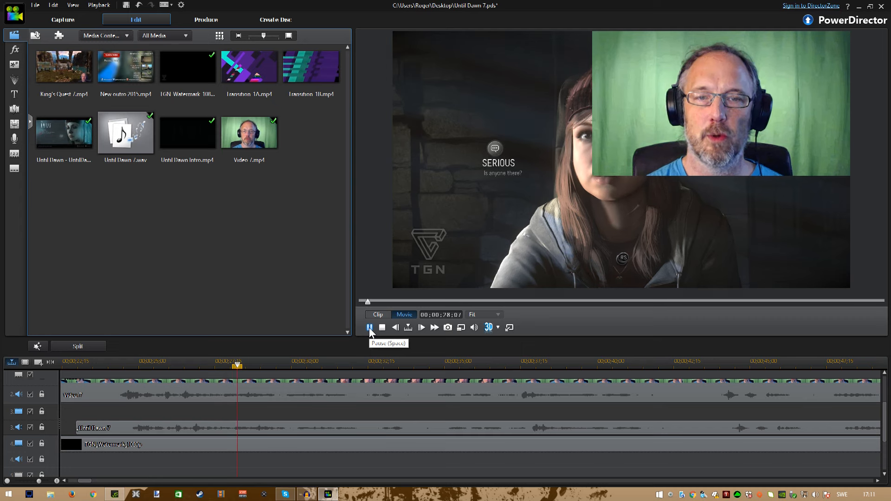
click(369, 329)
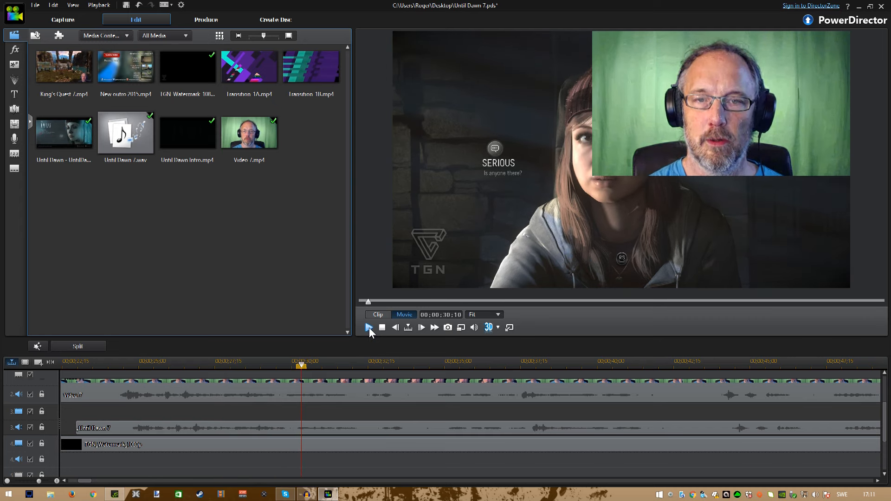
Step: Shift the Until Dawn 7 audio earlier to start at 00;00;22;18, matching Video 7's waveform, and play the section to check sync
click(284, 425)
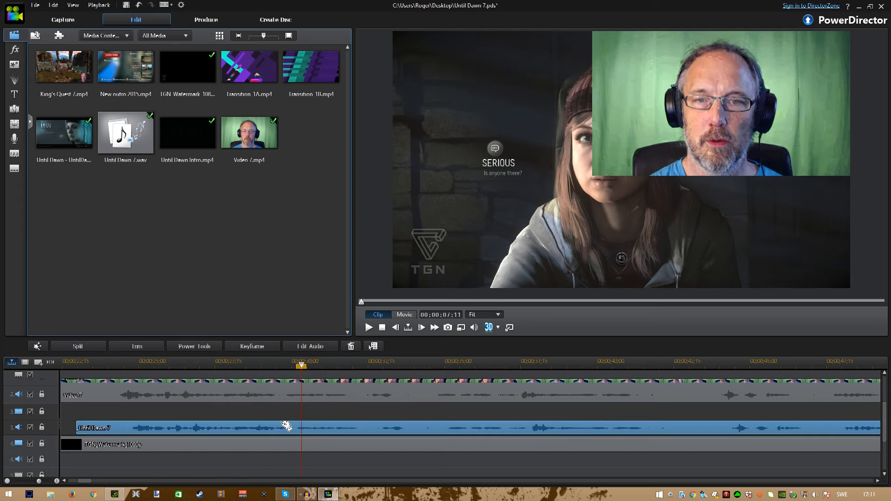
drag(286, 425, 277, 425)
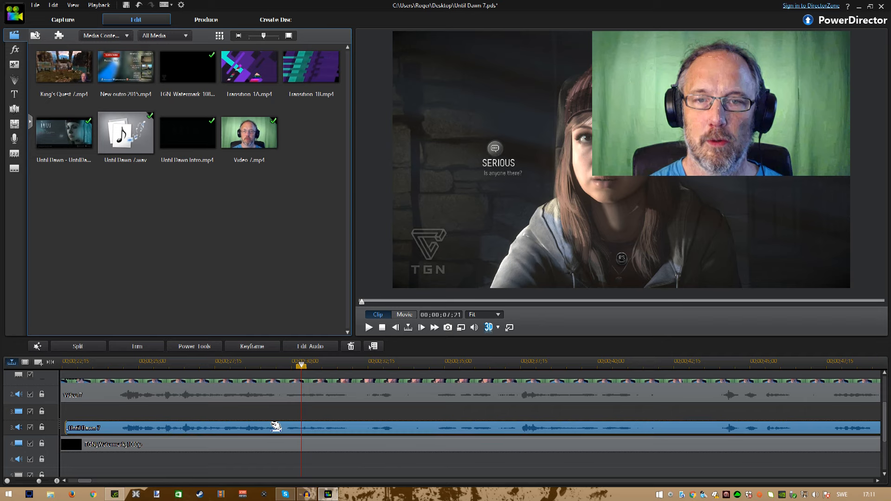
click(93, 361)
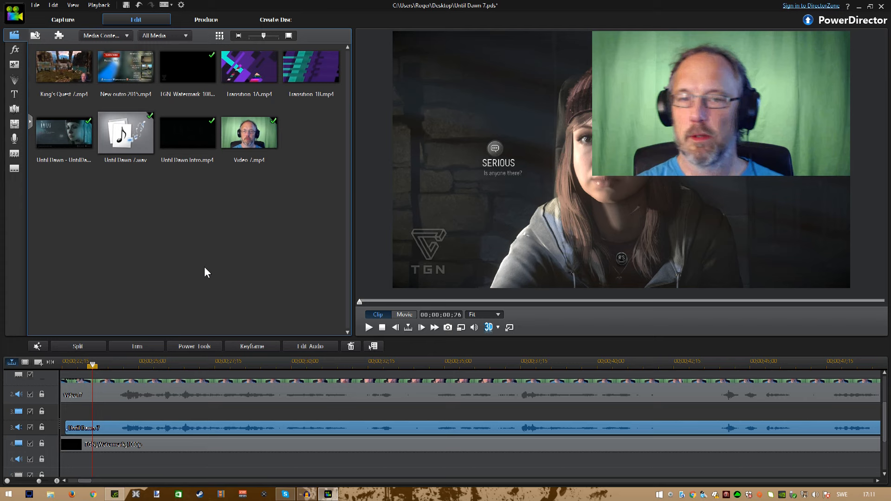
key(space)
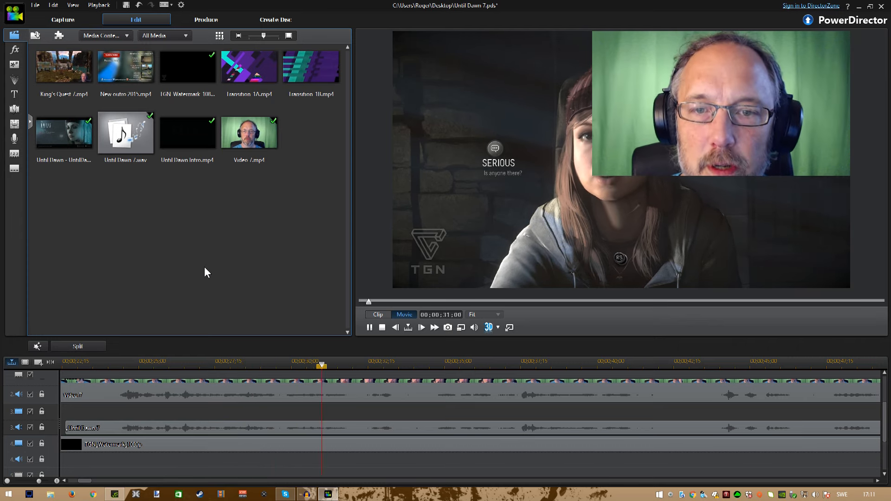
Step: Mute the Video 7 webcam clip on the timeline
click(238, 389)
right_click(239, 389)
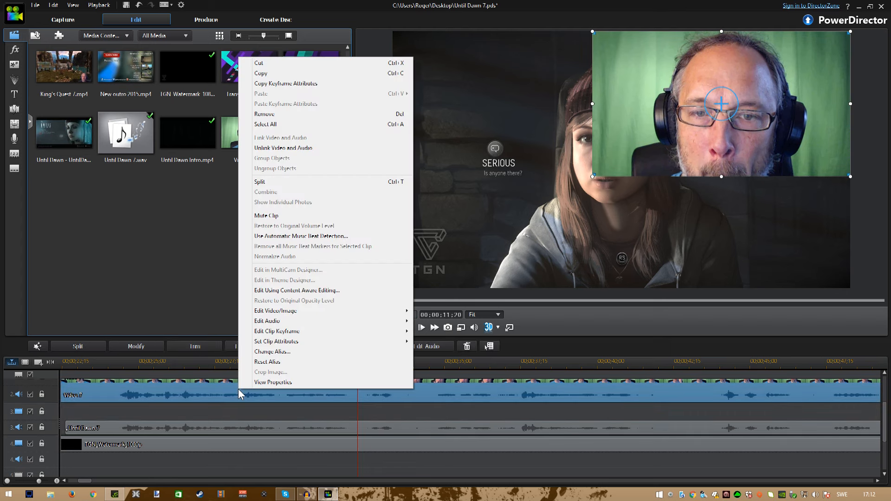
click(275, 217)
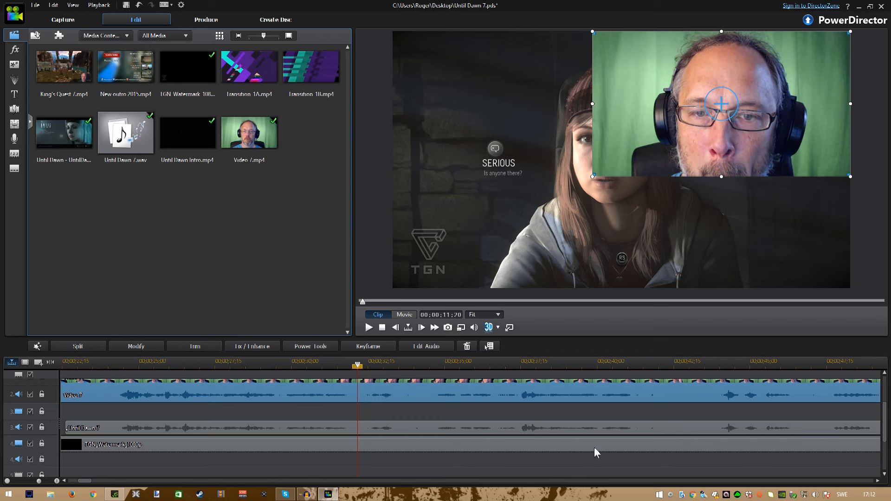
Step: Return to the beginning of the timeline and play from just before the Video 7 clip to check its sync with the gameplay
scroll(598, 426, down, 3)
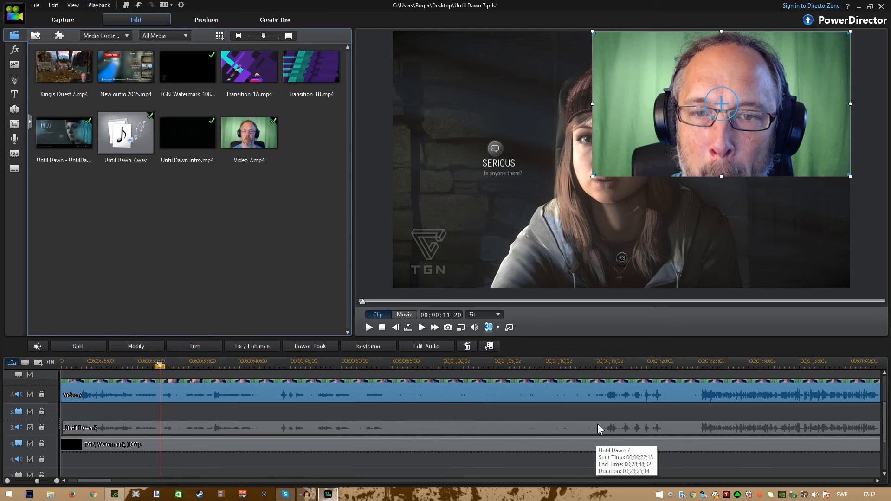
scroll(428, 463, down, 3)
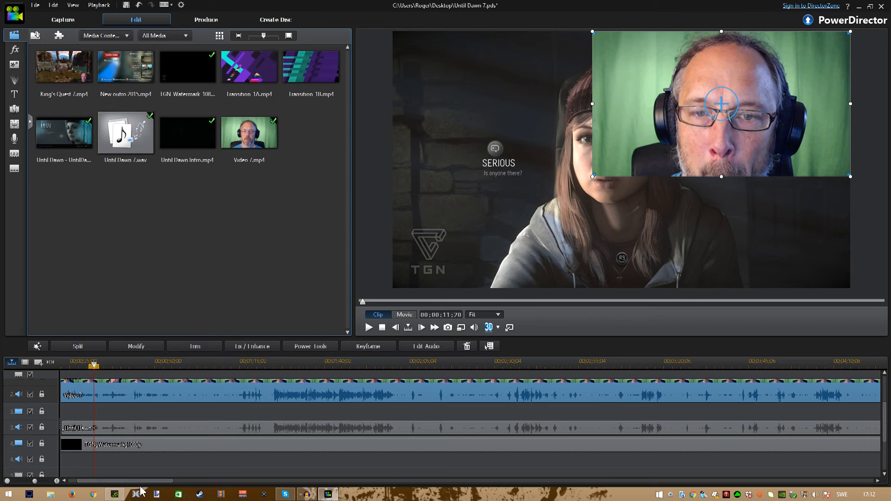
drag(114, 482, 55, 483)
click(379, 329)
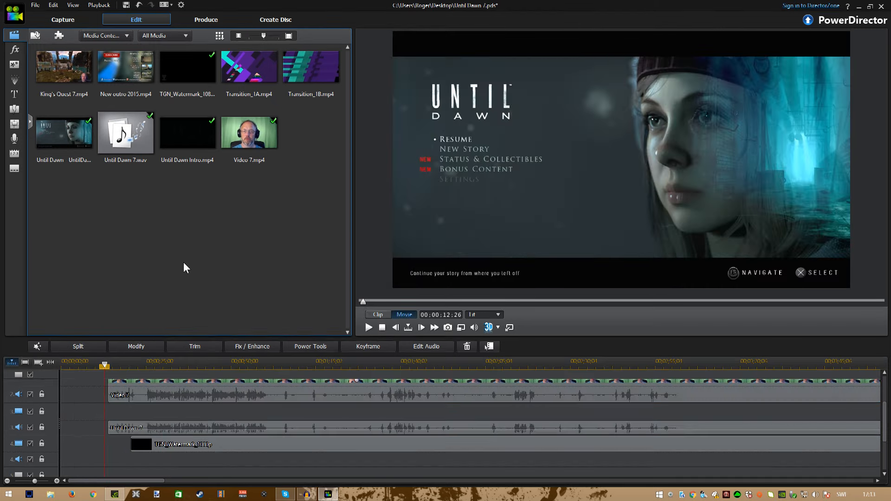
key(space)
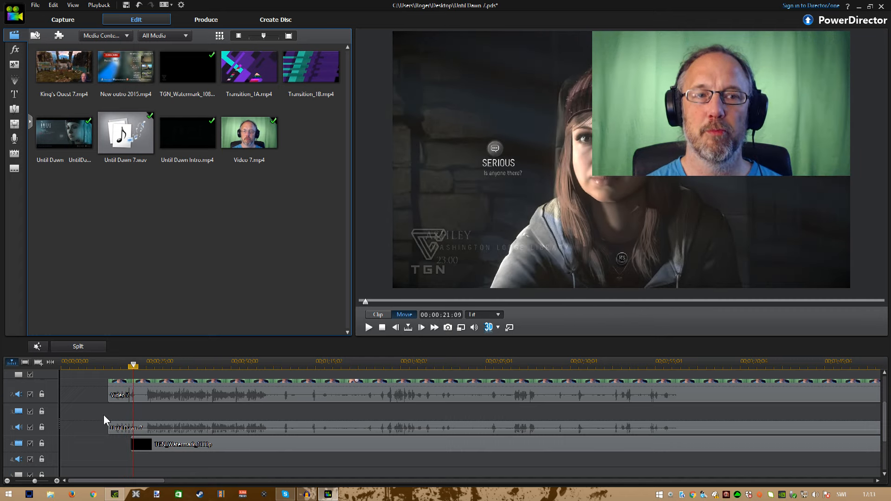
Step: Try shifting the Video 7 and Until Dawn 7 clips together to start at 00;00;14;07, and play back the gameplay sync
drag(99, 386, 115, 425)
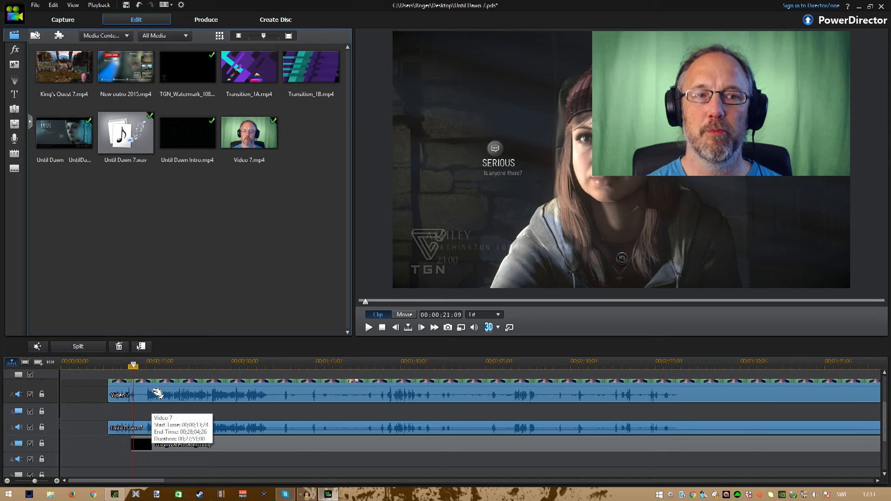
drag(157, 394, 159, 394)
click(105, 365)
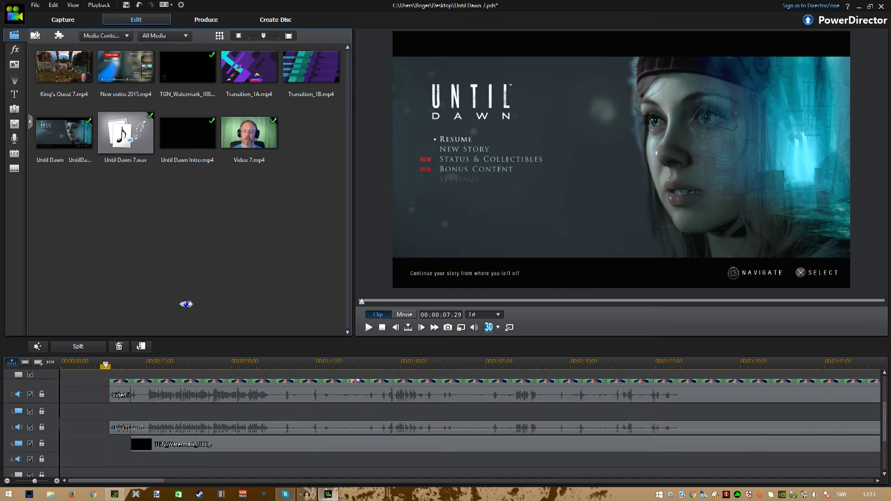
key(space)
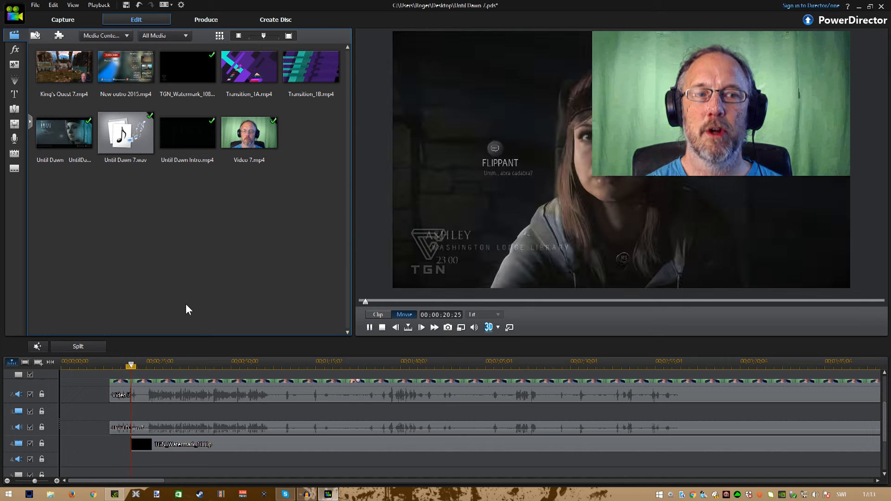
key(space)
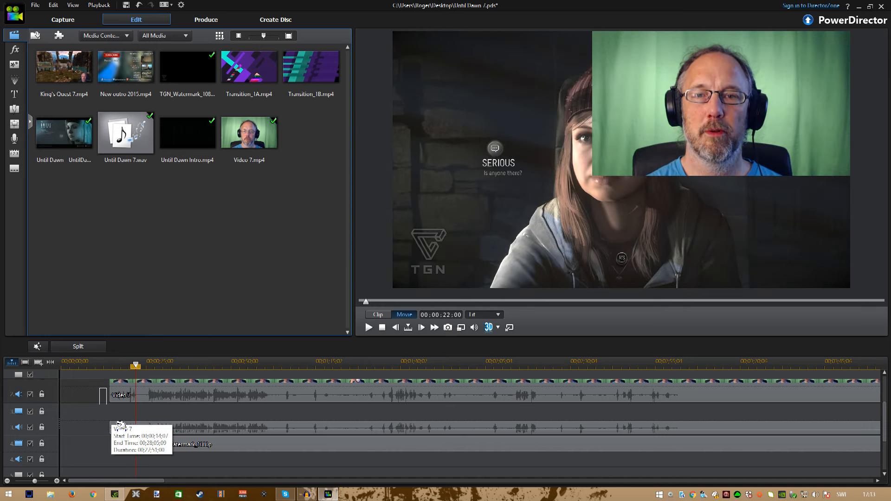
Step: Shift the Video 7 and Until Dawn 7 clips together slightly earlier, then play back to 00;00;24;09 to check the sync
drag(120, 425, 141, 395)
click(101, 365)
key(space)
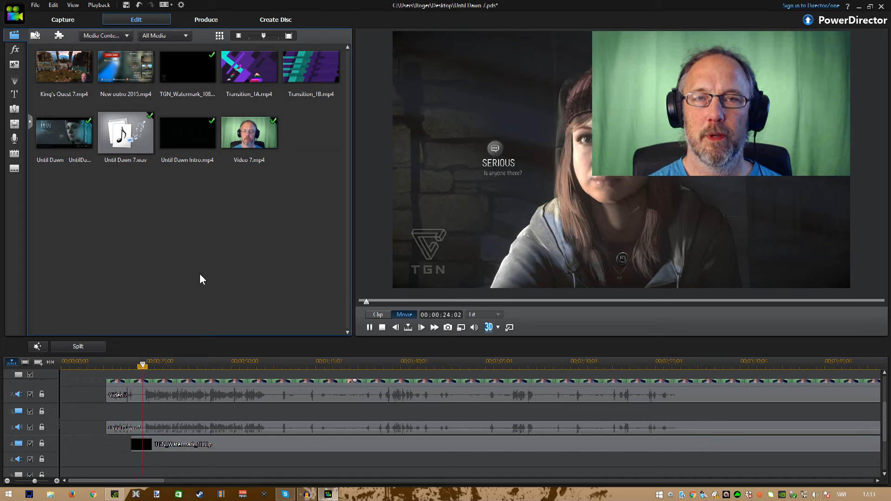
key(space)
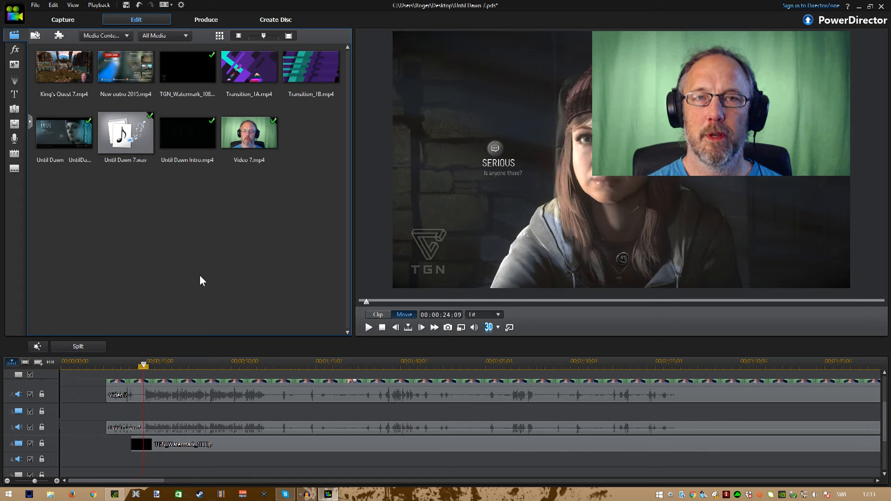
Step: Split all tracks at 00;00;24;09, delete the pieces between the intro and the cut with the gap closed, and go to the intro's end
drag(885, 420, 885, 377)
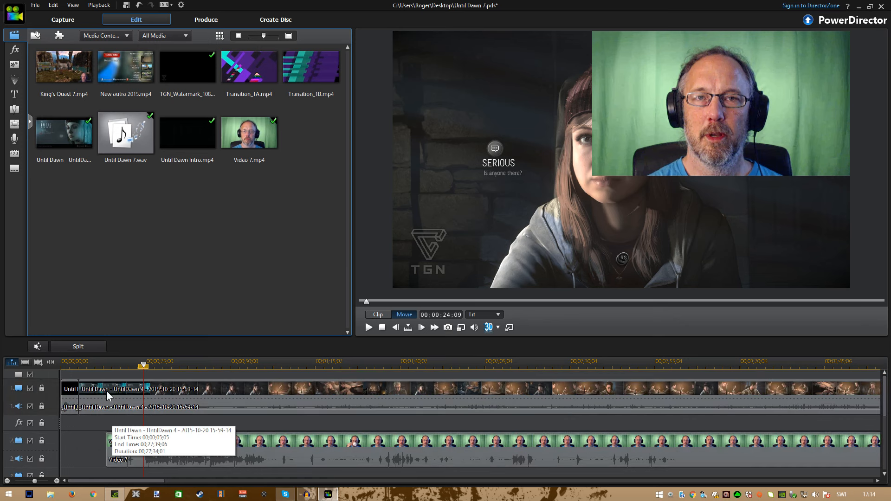
click(90, 348)
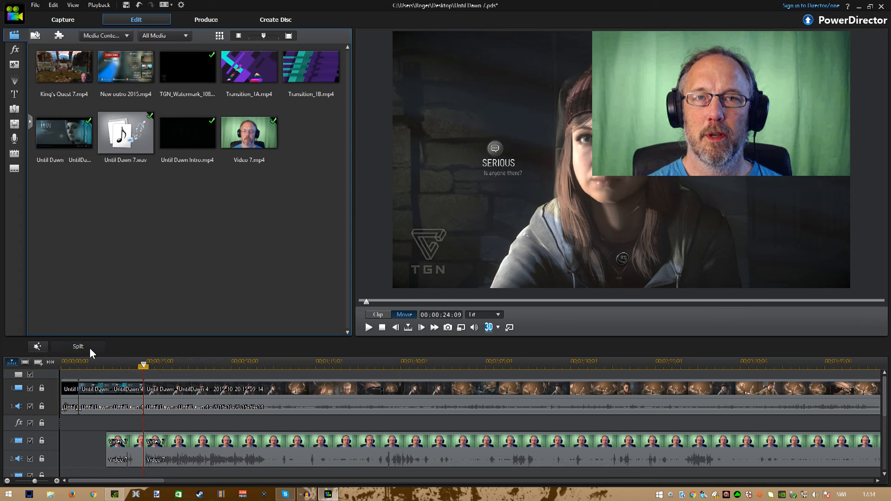
click(125, 396)
ctrl+click(133, 440)
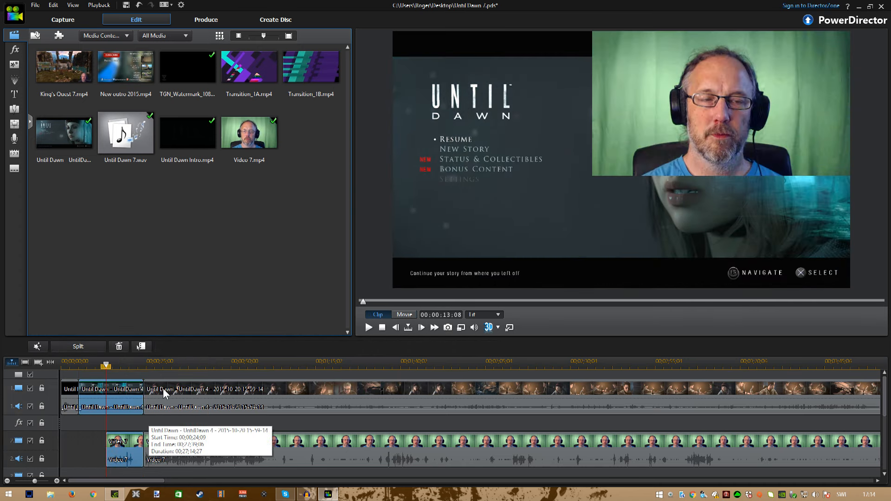
scroll(163, 388, down, 1)
ctrl+click(126, 442)
ctrl+click(137, 458)
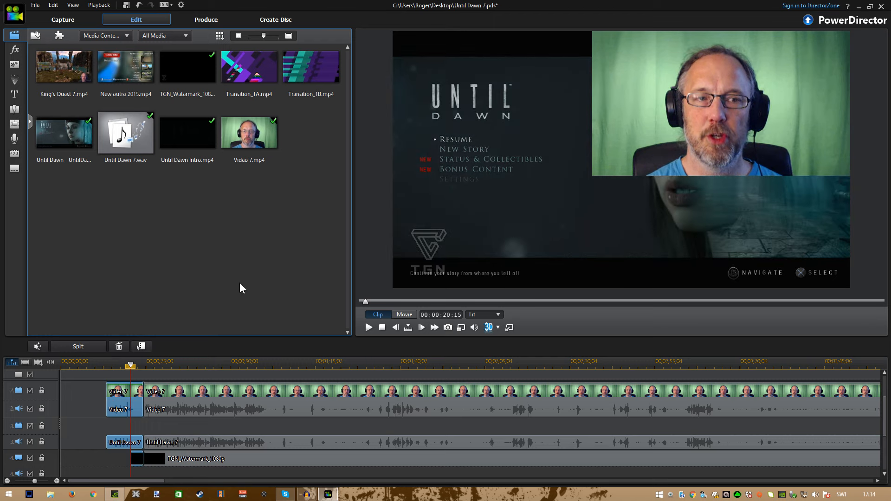
key(Delete)
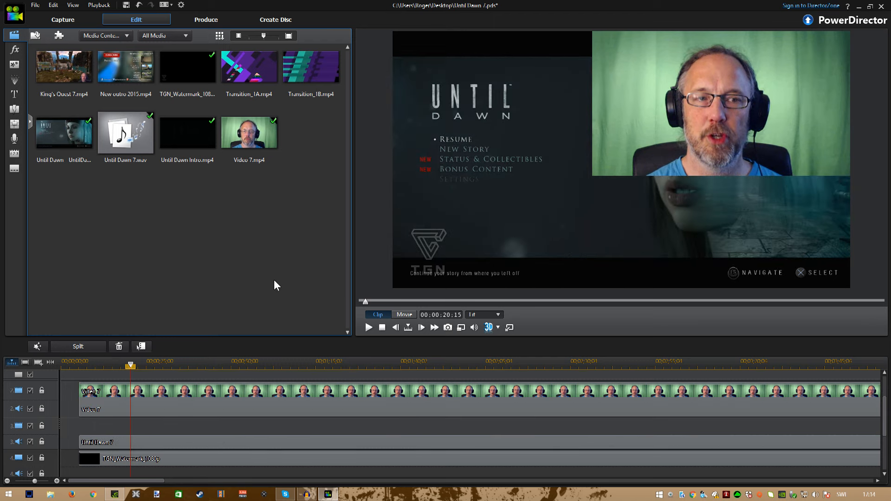
scroll(69, 389, up, 1)
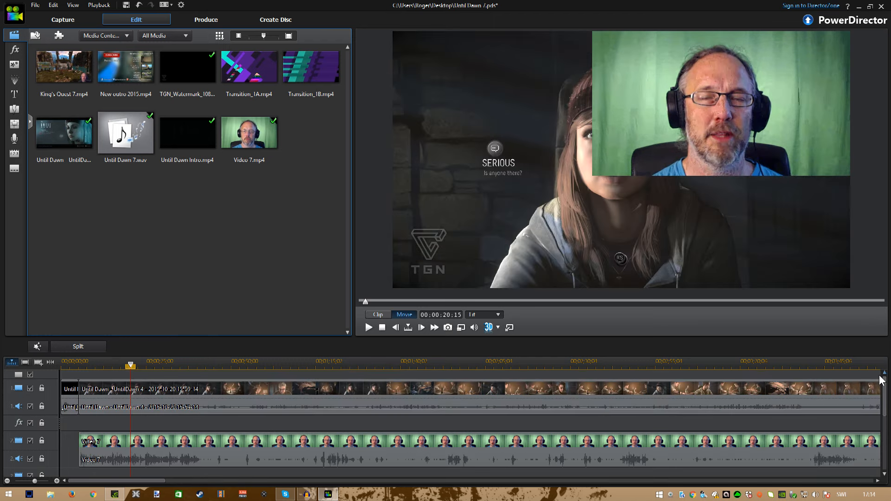
click(78, 366)
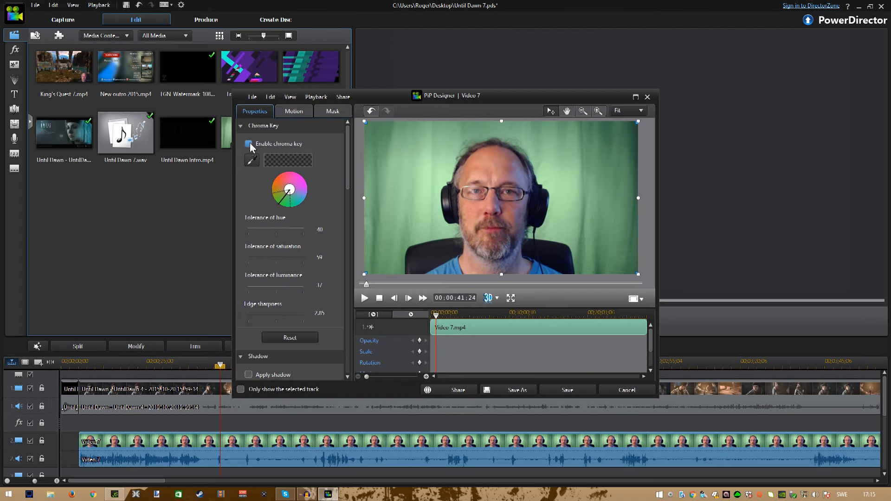
Step: Key out the green background of the Video 7 clip by sampling it, and fine-tune the luminance and saturation tolerances
click(253, 160)
click(254, 160)
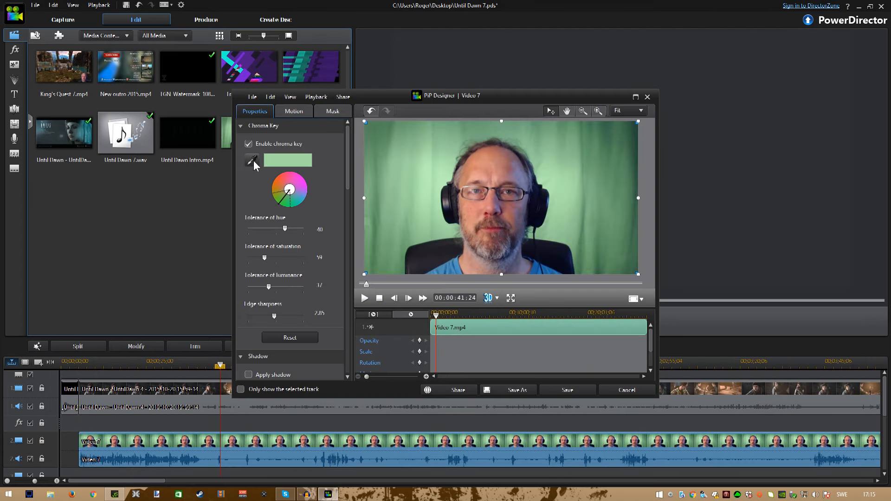
click(389, 202)
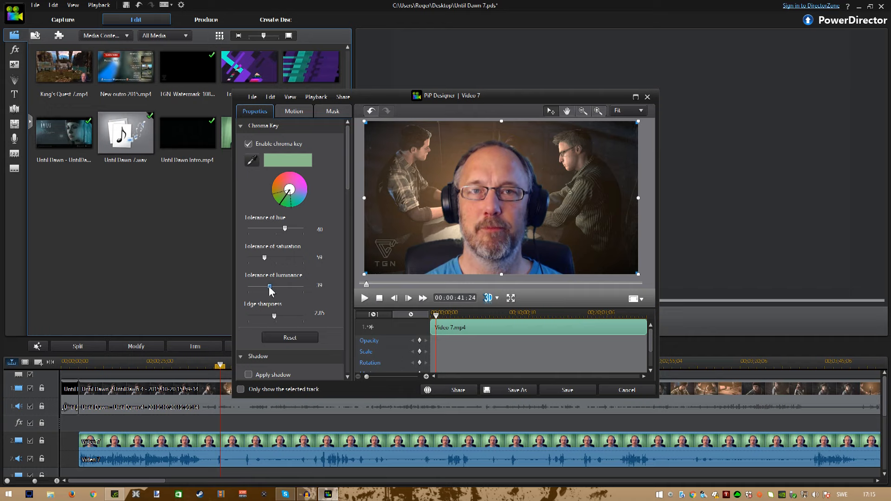
drag(271, 289, 269, 291)
drag(251, 262, 254, 262)
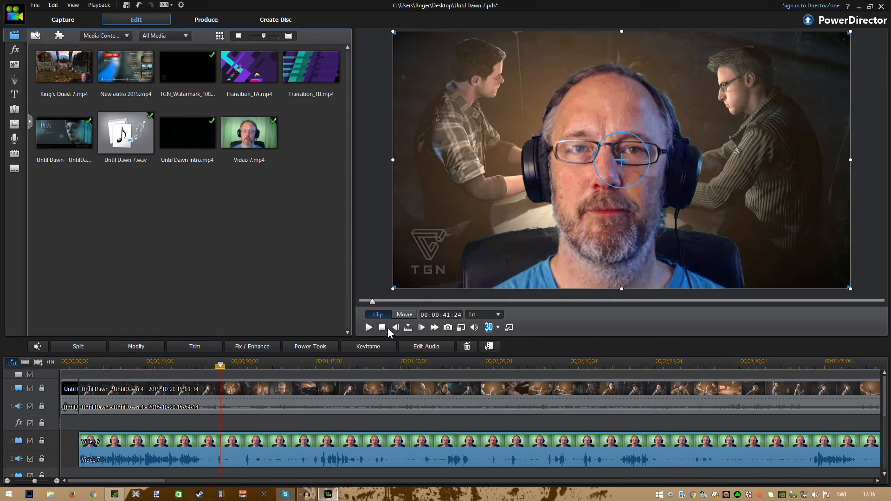
Step: Shrink the Video 7 webcam overlay to about a third of the frame width and place it in the frame's lower-right corner
drag(447, 260, 715, 159)
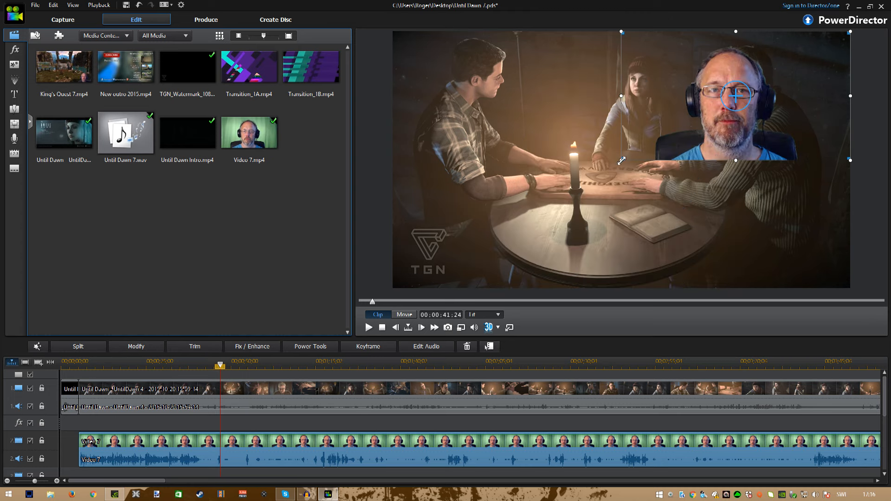
drag(621, 160, 734, 97)
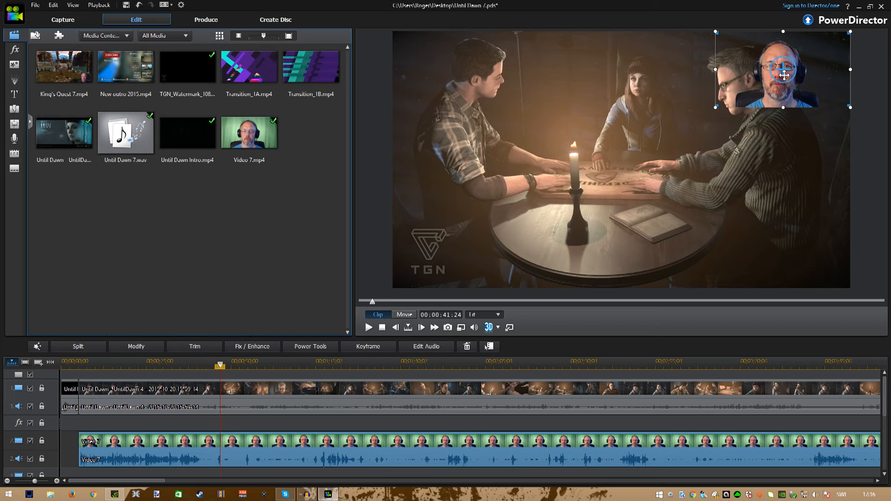
drag(714, 107, 691, 137)
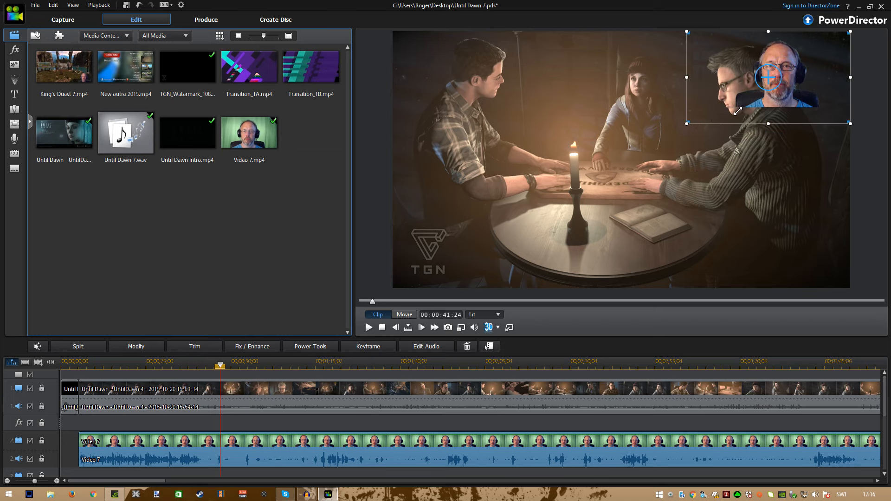
drag(763, 159, 767, 240)
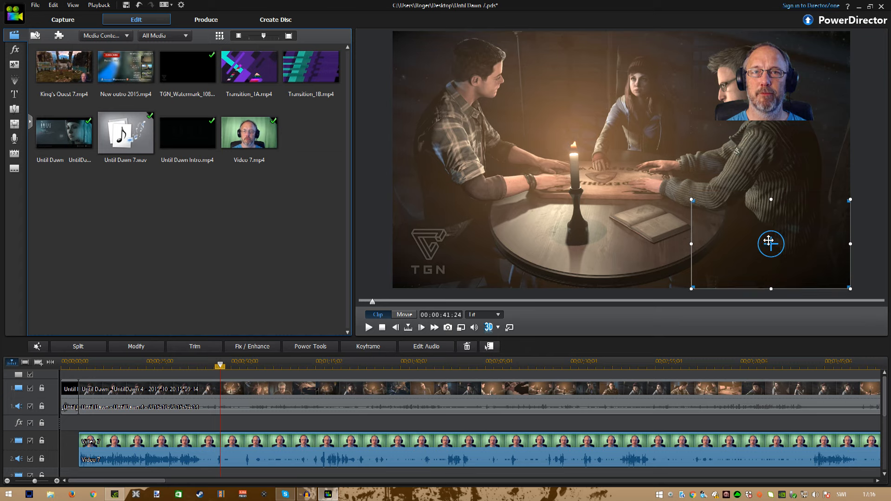
drag(773, 246, 807, 243)
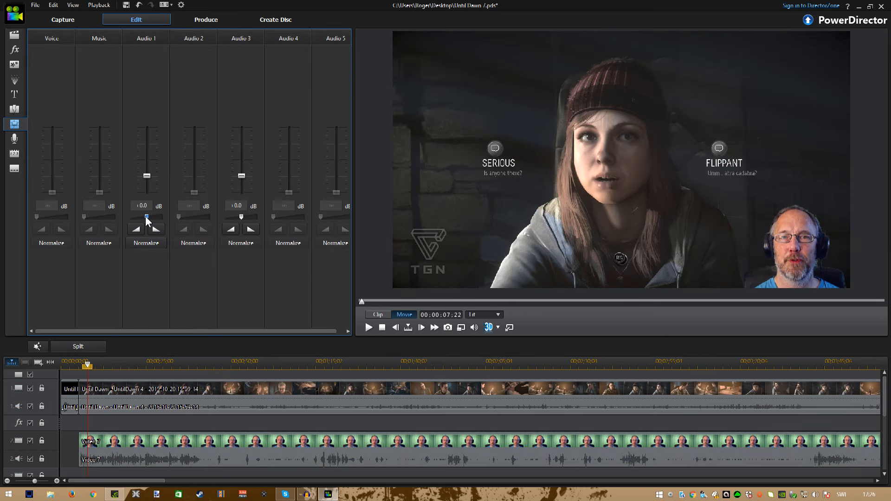
Step: Try an Audio 1 gain of 74 and play back several spots up to 00;00;46;03 to judge the sound balance
drag(146, 217, 153, 219)
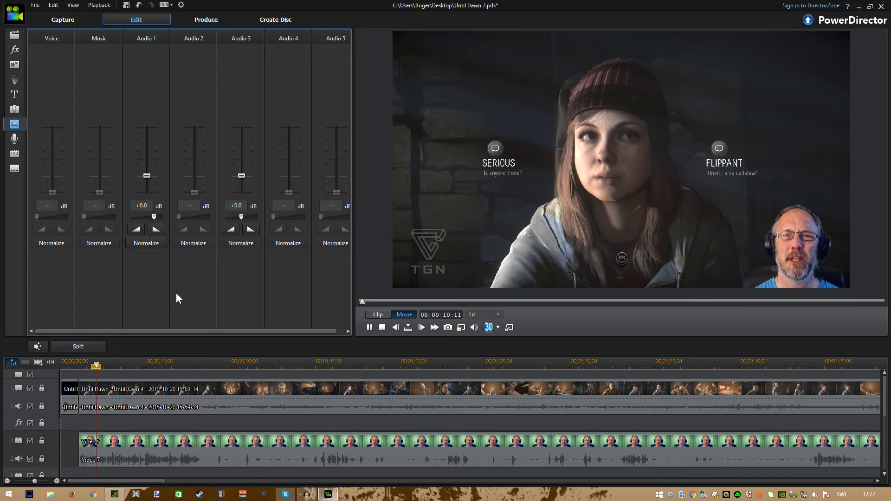
click(184, 360)
click(145, 361)
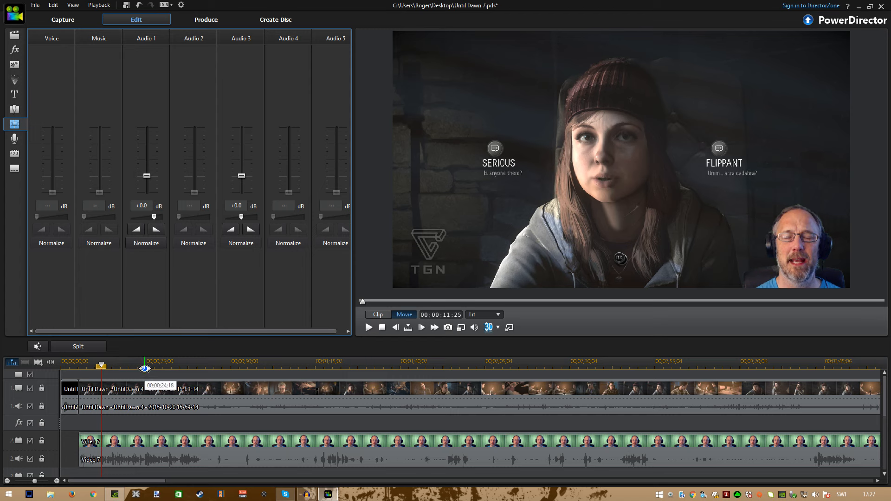
key(space)
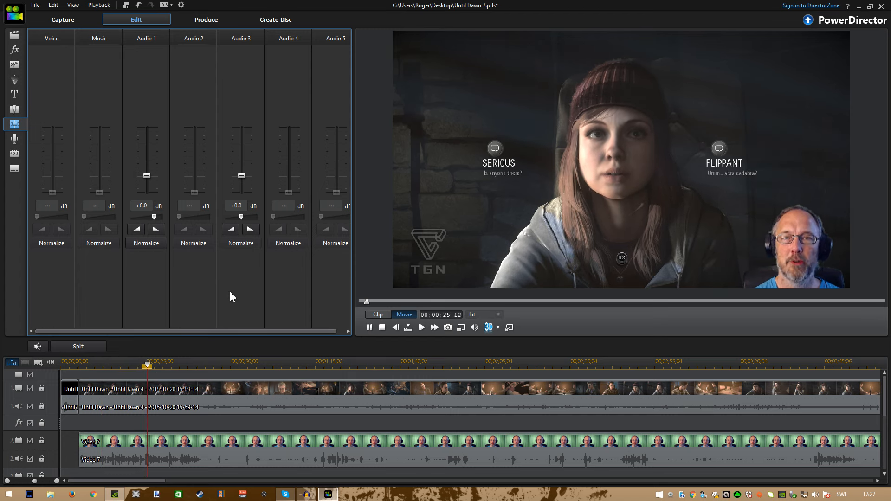
click(193, 361)
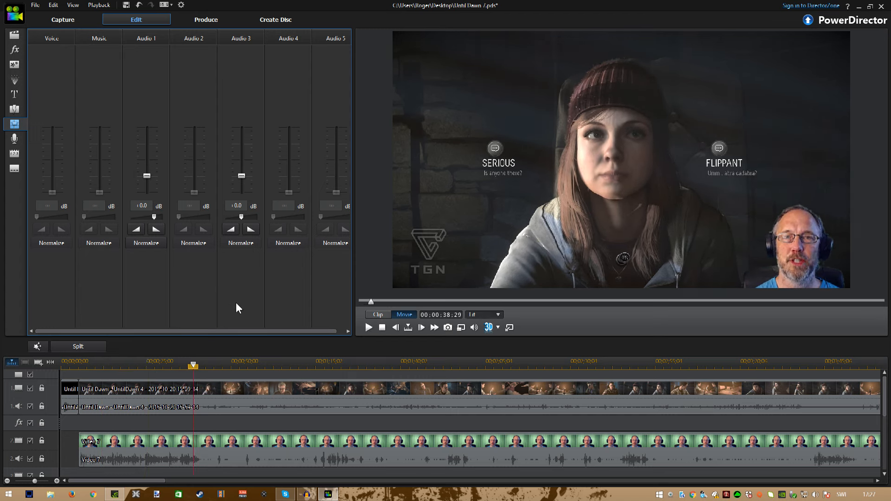
key(space)
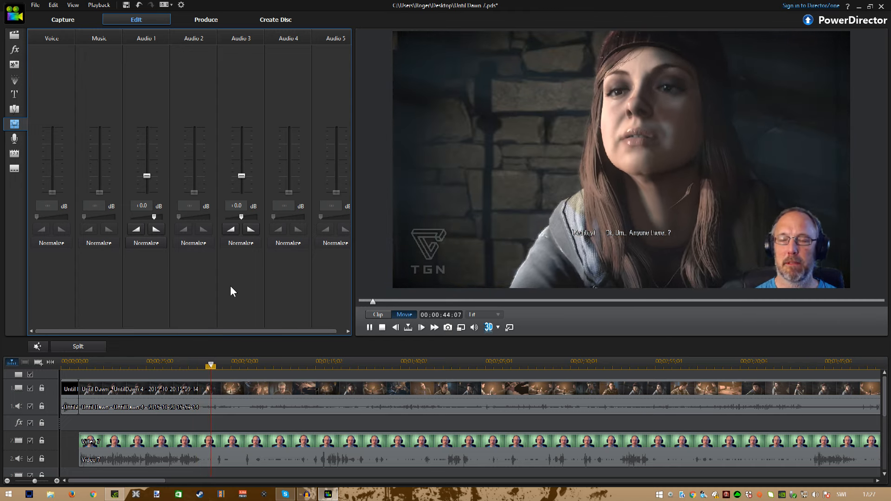
key(space)
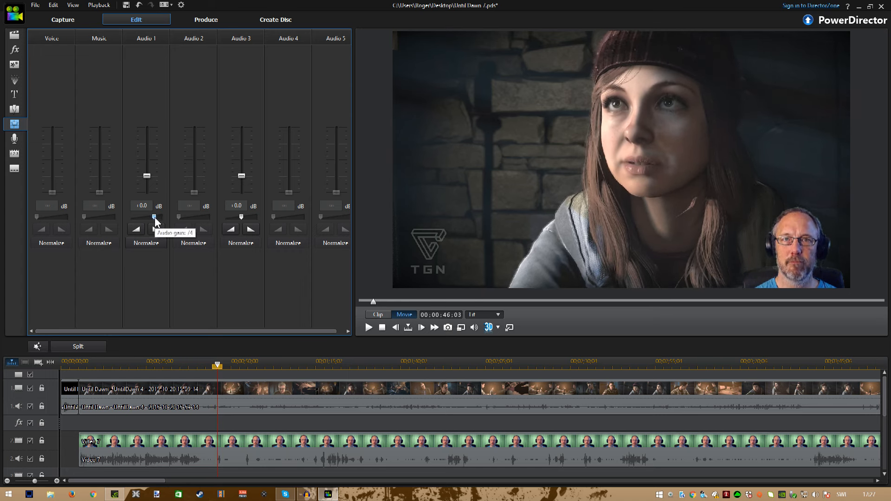
Step: Set the Audio 1 gain to 79 and play back from 00;00;41;25 to check the game sound against the voice
drag(155, 217, 155, 216)
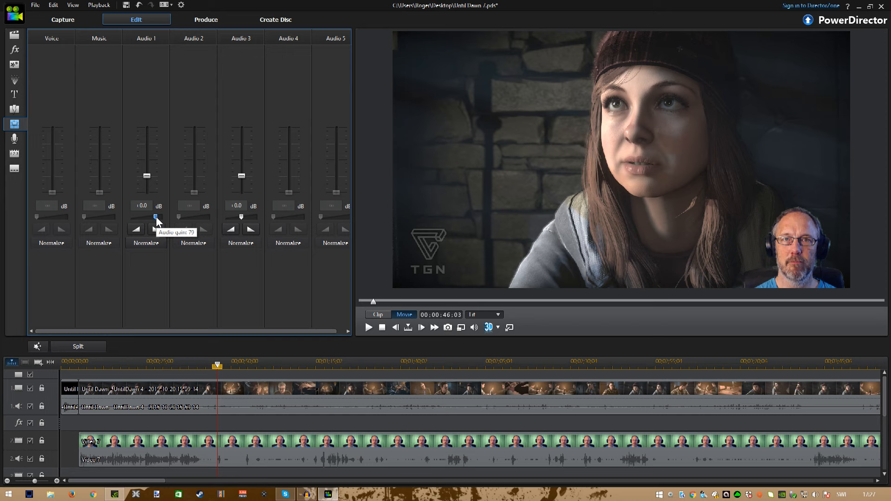
drag(218, 361, 202, 361)
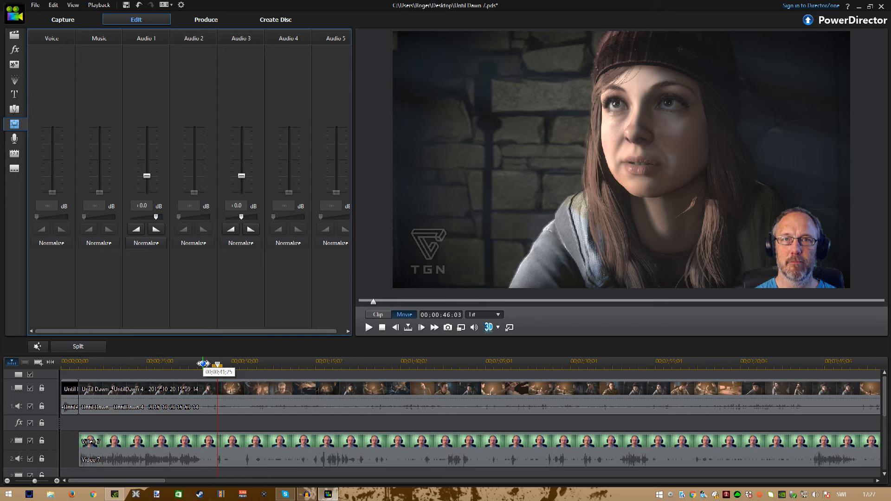
key(space)
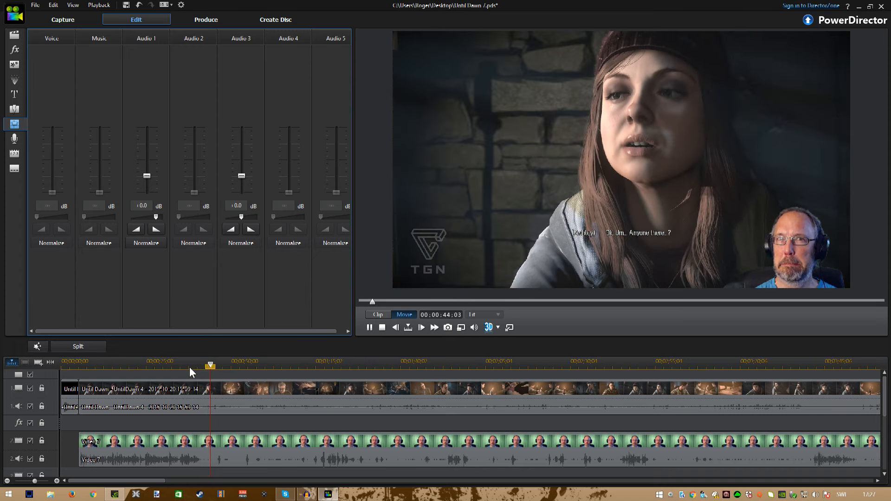
key(space)
key(space)
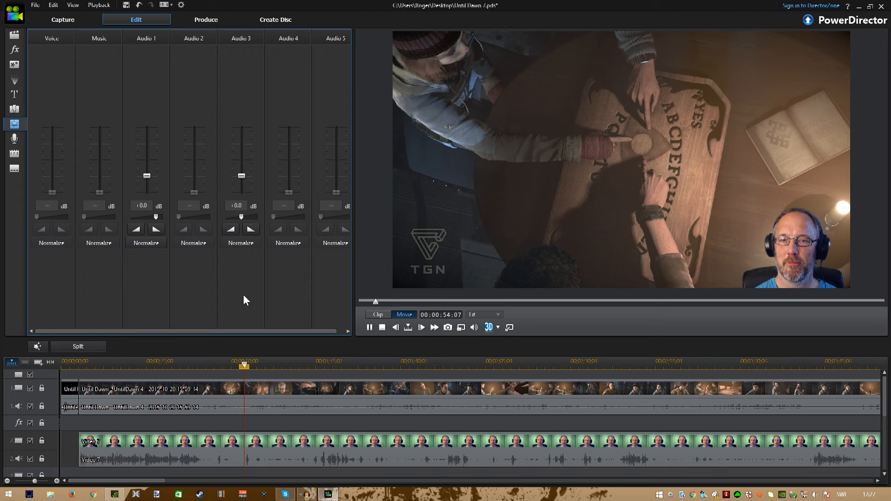
key(space)
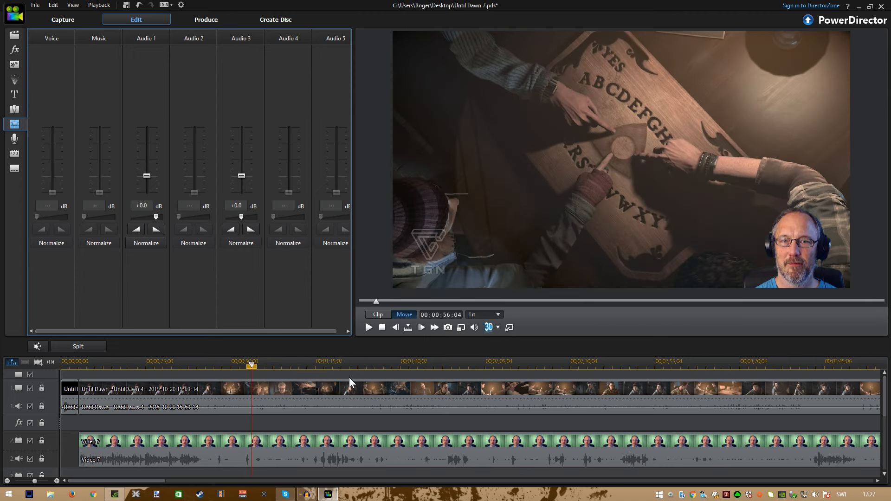
Step: Play from 00;05;04;10 to the black frame at 00;05;08;04 and split all tracks there
scroll(334, 380, down, 3)
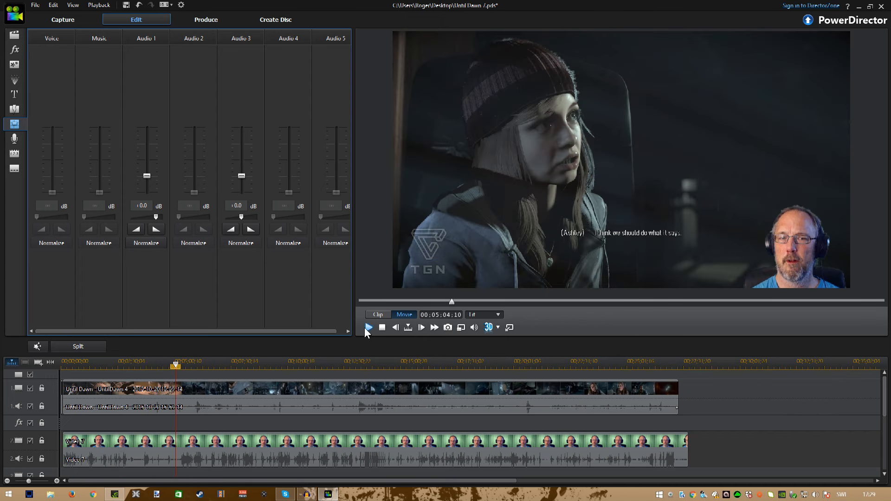
click(367, 328)
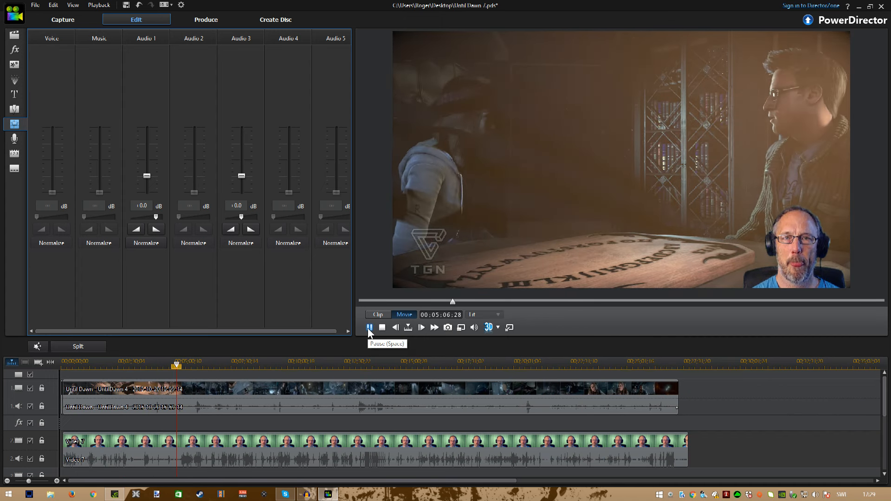
click(369, 328)
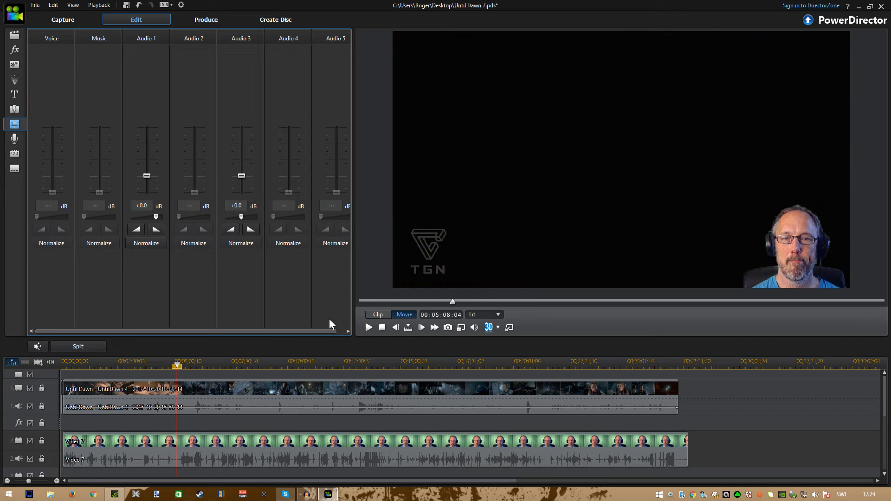
click(102, 346)
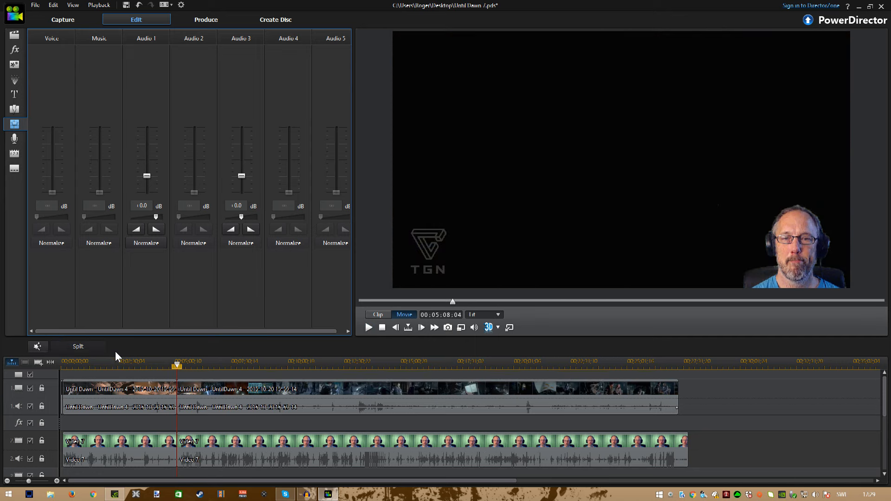
Step: Select the pieces after the split on all tracks and shift them together to start at 00;06;52;24, leaving a gap
scroll(886, 397, down, 3)
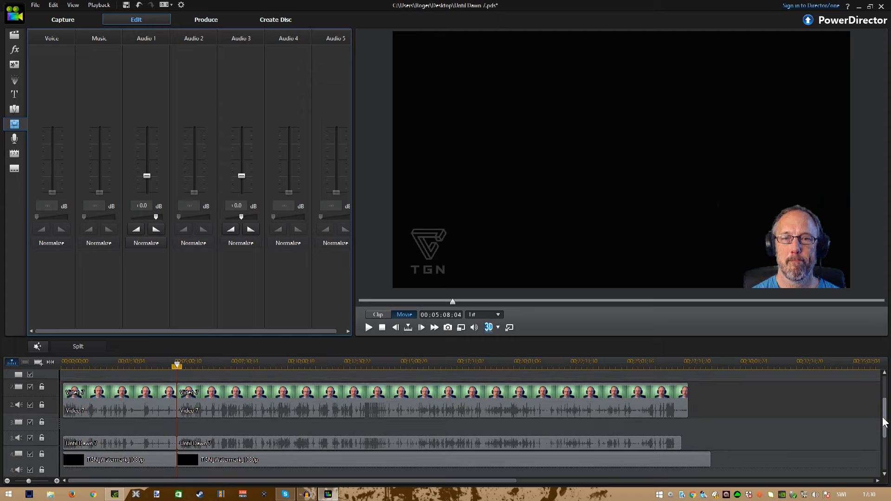
drag(702, 463, 317, 312)
drag(290, 397, 366, 397)
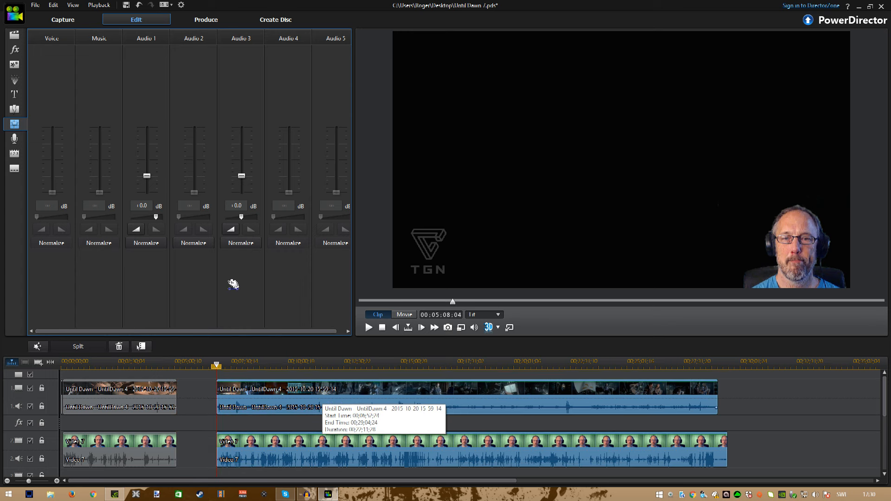
Step: Insert Transition_1A.mp4 on track 3 directly after the first section, at the start of the gap
click(13, 36)
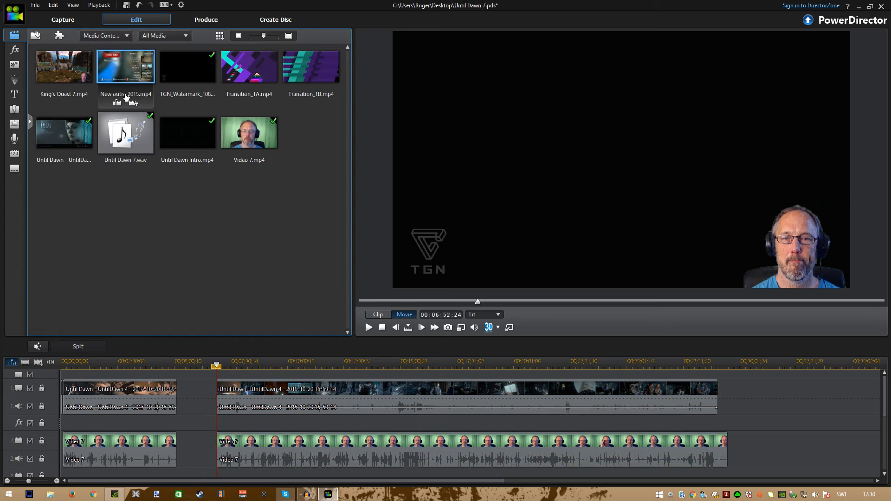
drag(244, 73, 186, 389)
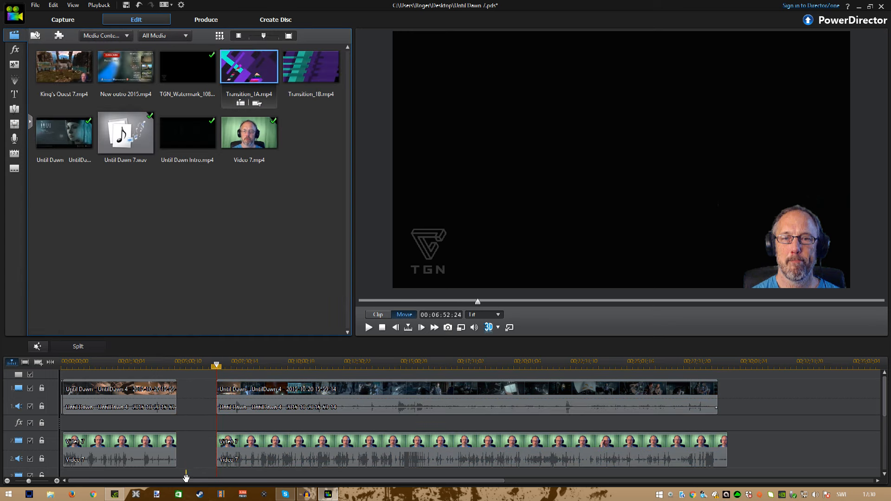
drag(186, 477, 251, 93)
scroll(886, 408, down, 3)
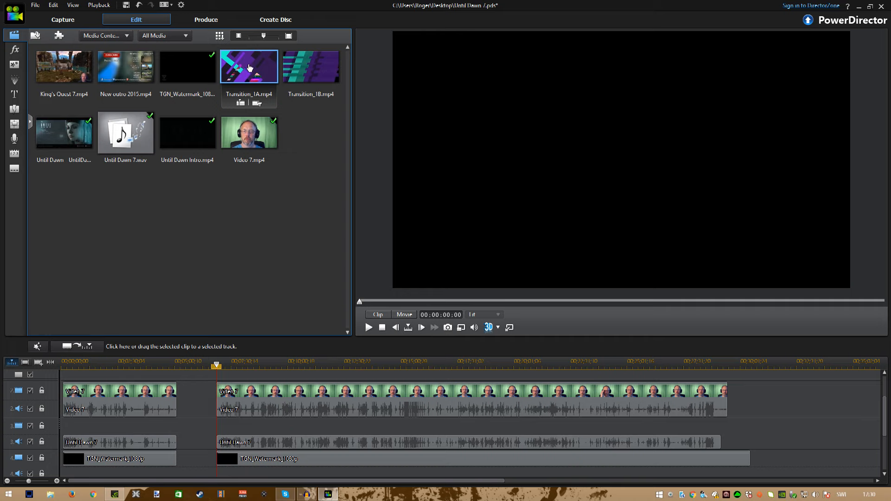
drag(251, 67, 179, 441)
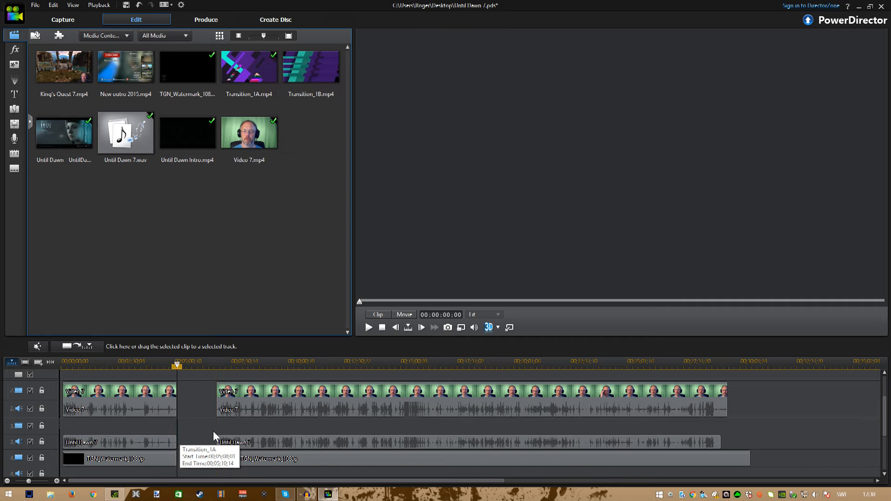
Step: Select all clips after the gap and move them together to start at 00;05;10;07, directly behind the transition
key(plus)
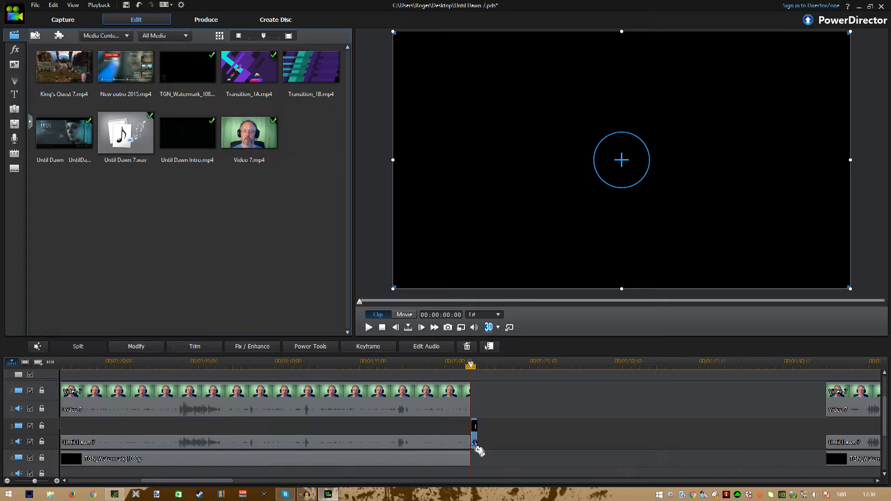
scroll(878, 432, down, 1)
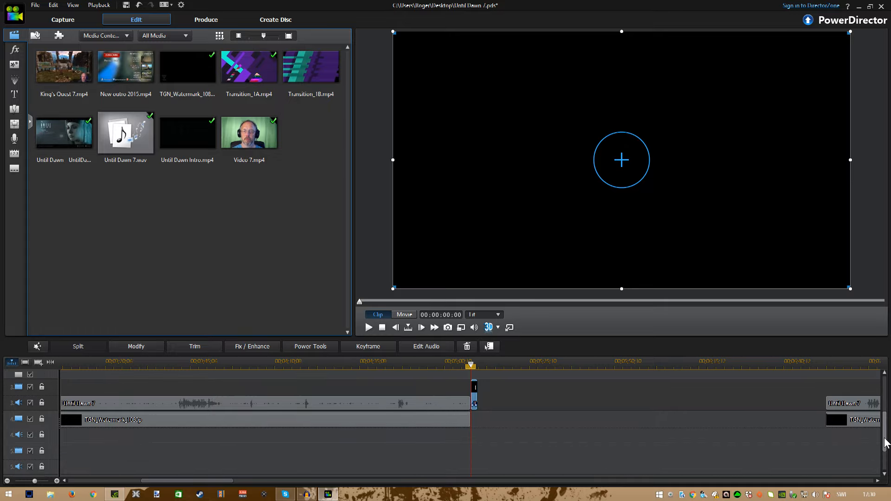
drag(865, 455, 796, 291)
drag(862, 391, 516, 406)
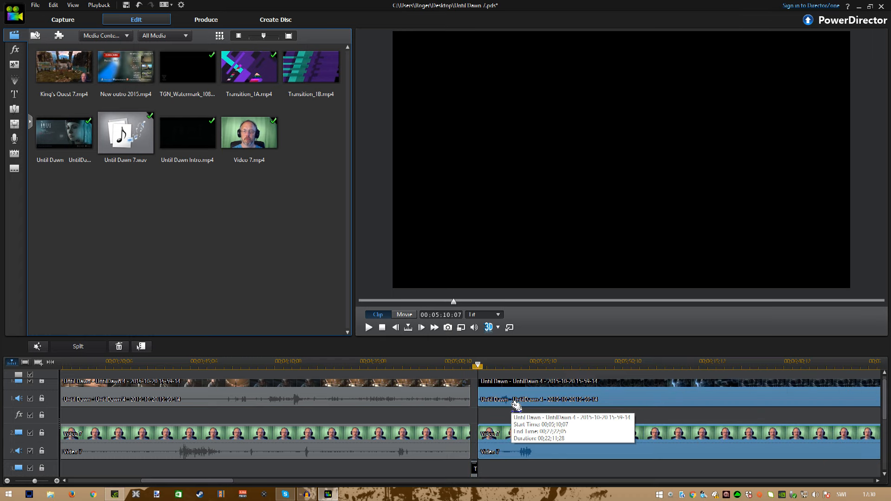
Step: Play the section after the transition up to 00;05;17;07 and split all tracks there
key(space)
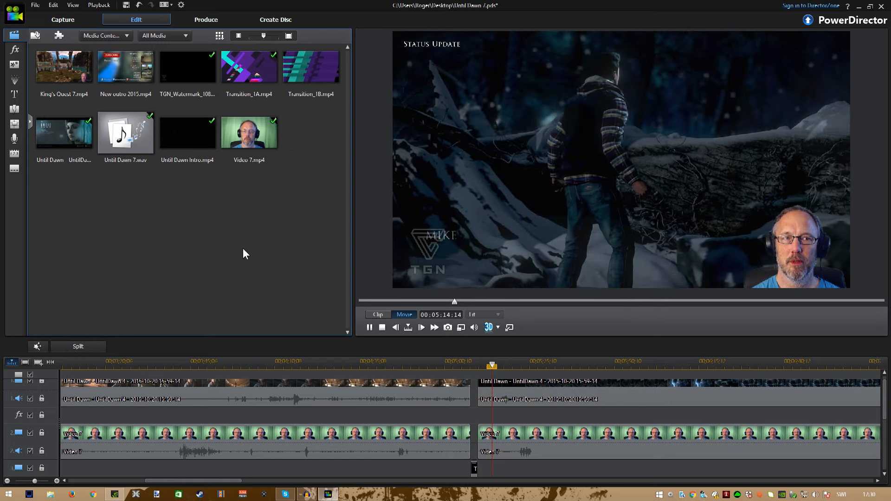
key(space)
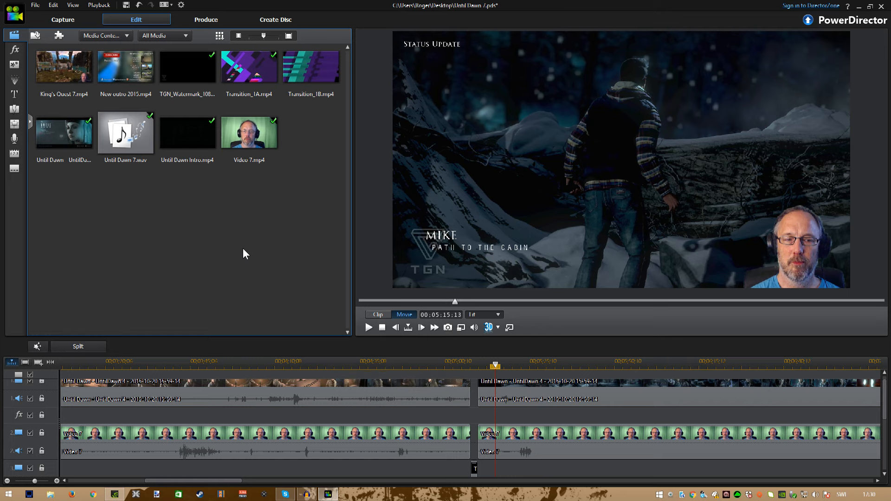
key(space)
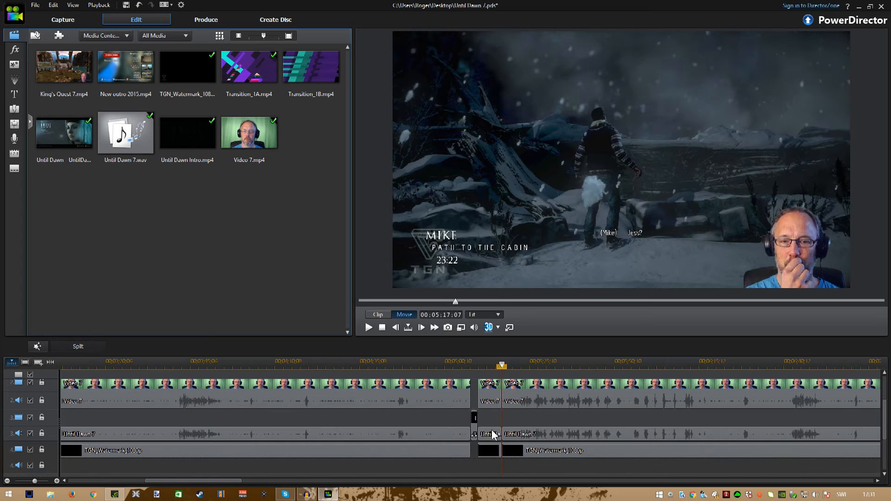
Step: Delete the short pieces between the transition and the split on all tracks, closing the gap, and play across the join
drag(486, 317, 484, 316)
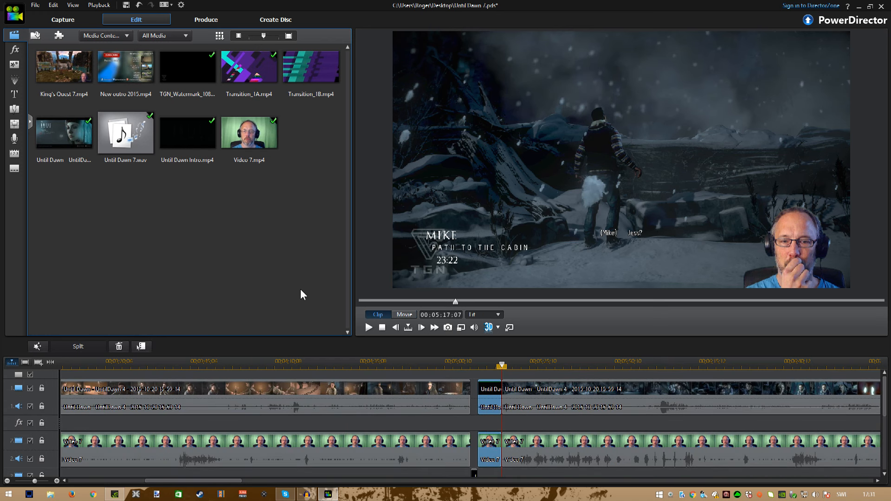
key(Delete)
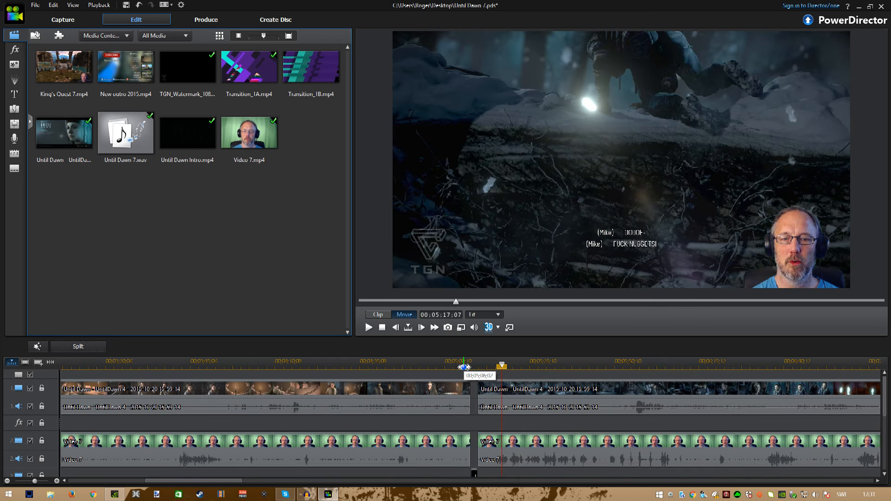
click(464, 367)
key(space)
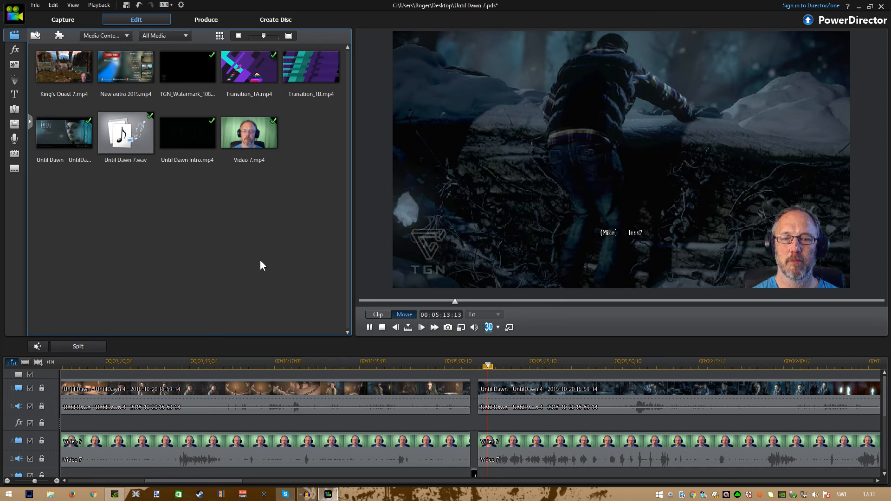
key(space)
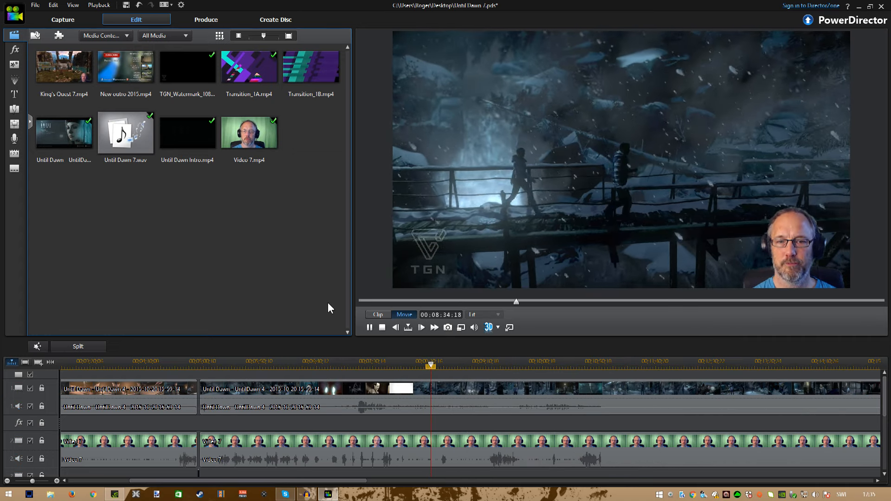
Step: Split all tracks at 00;08;35;15 and again at 00;08;48;09 to isolate the unwanted part
key(space)
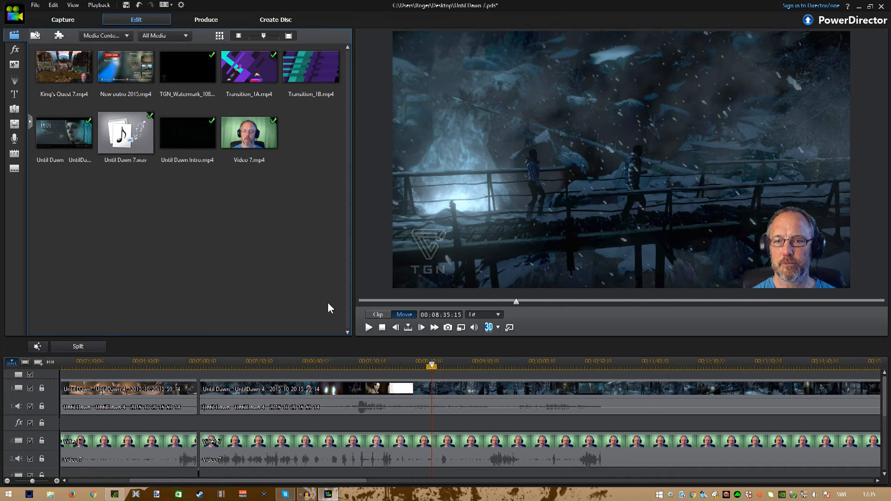
click(89, 351)
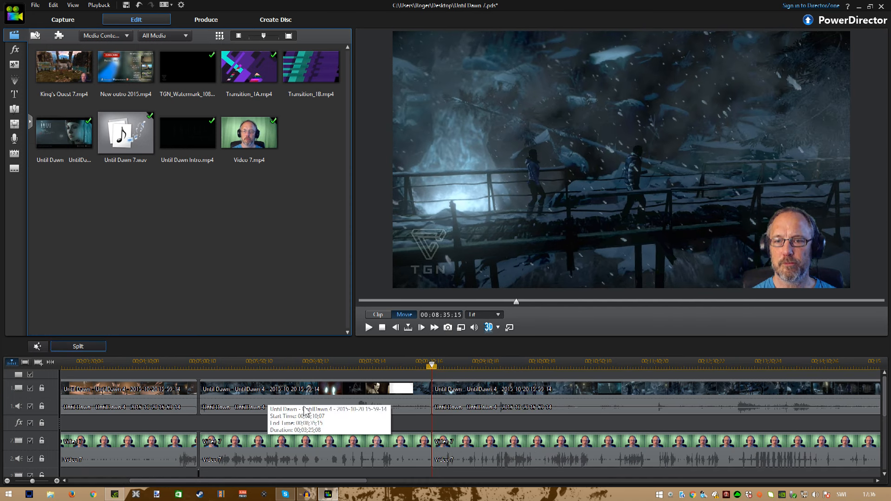
click(444, 363)
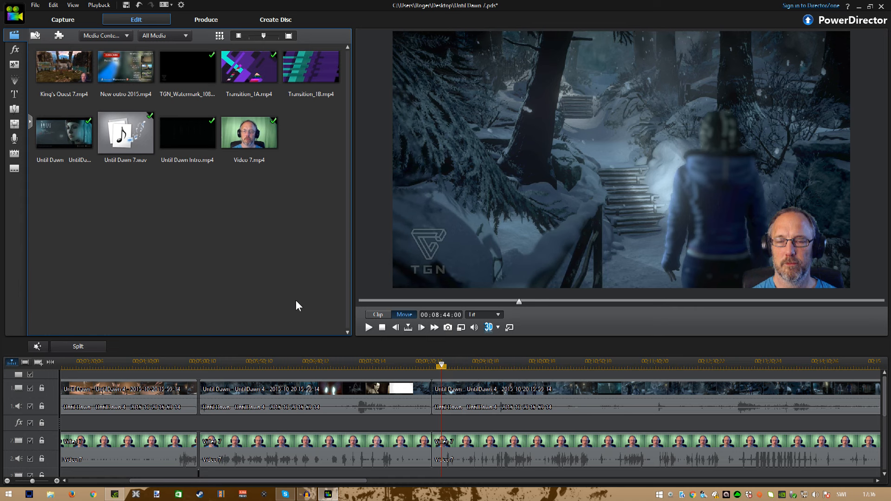
key(space)
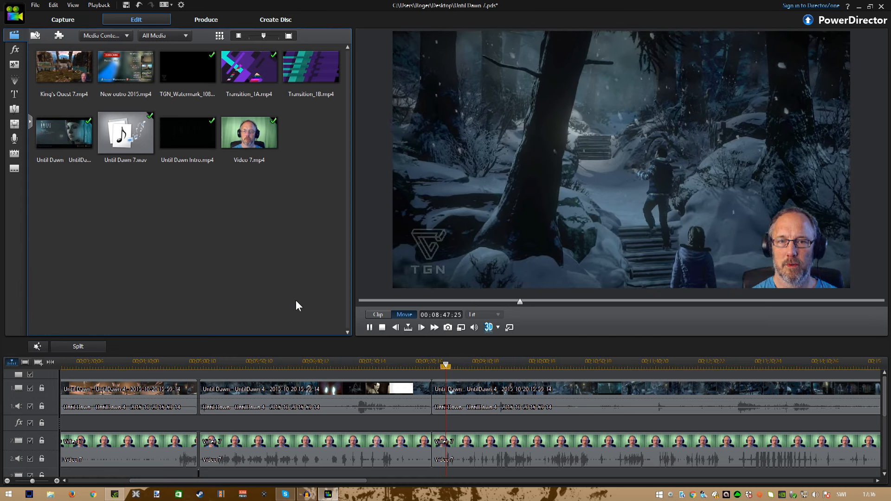
key(space)
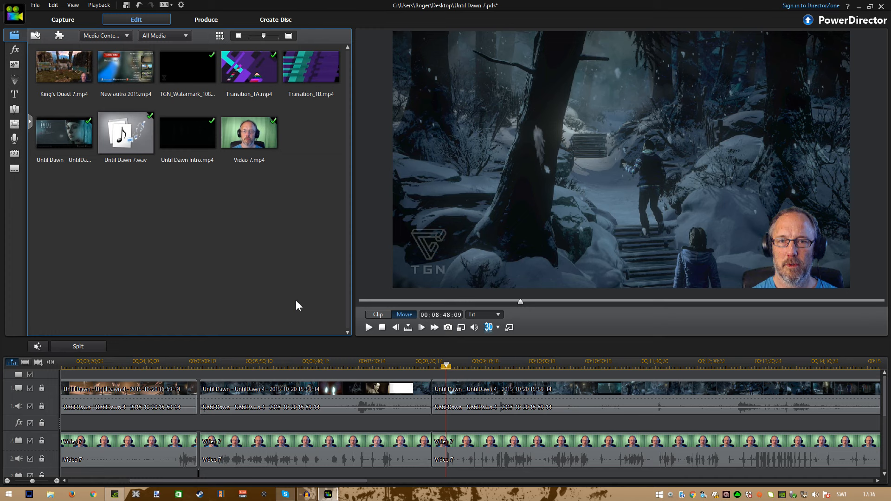
click(86, 343)
Step: Delete the pieces between the two splits on all tracks, closing the gap, and play across the cut
click(439, 408)
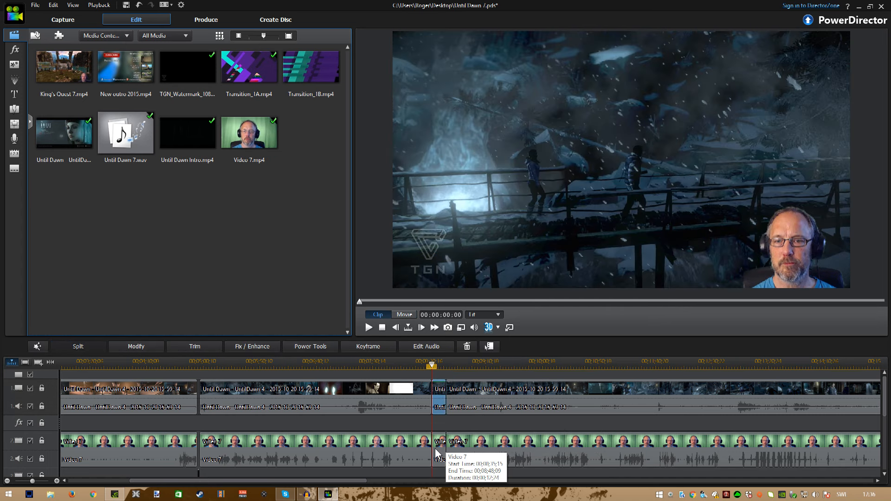
scroll(486, 418, down, 2)
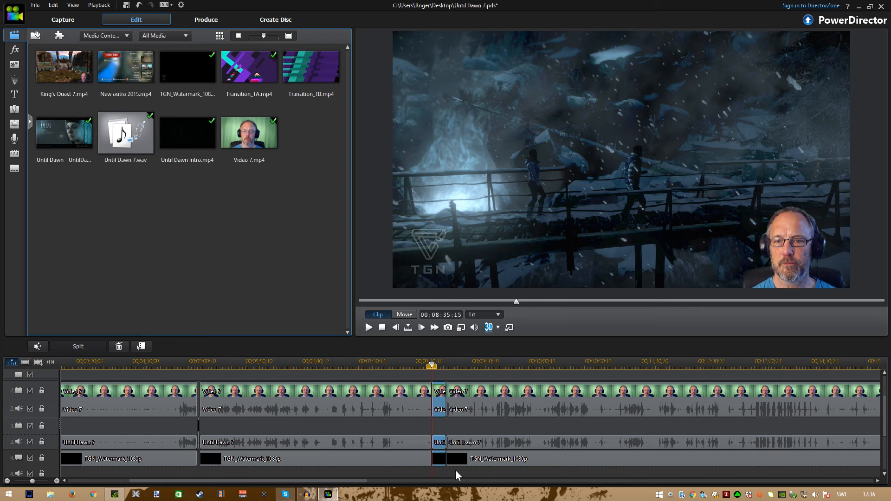
key(Delete)
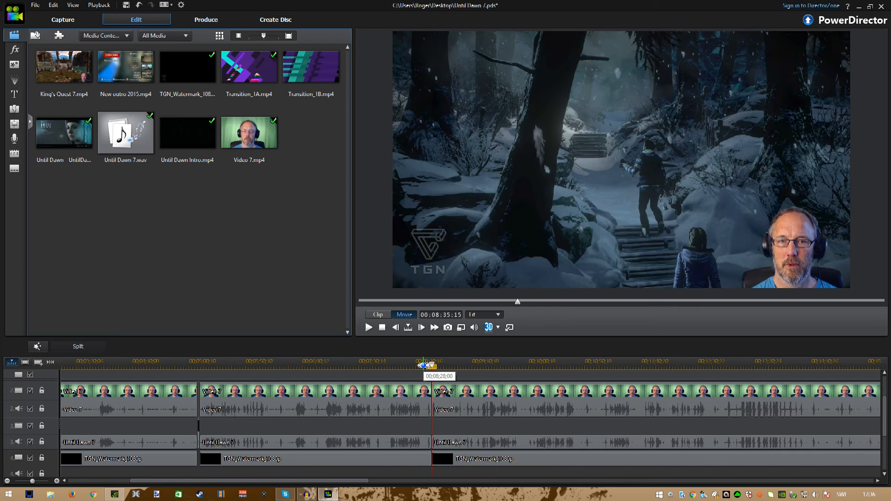
key(space)
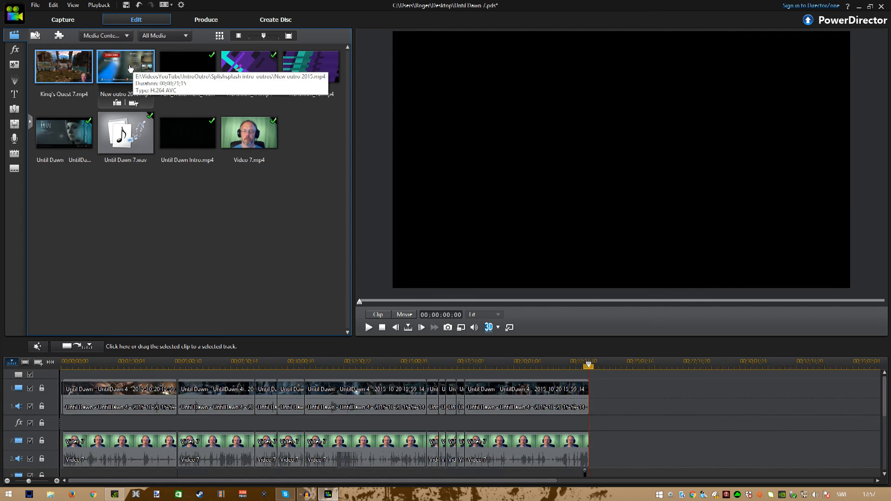
Step: Add New outro 2015.mp4 on track 2 directly after the last webcam clip and play the start of the outro
mouse_move(125, 69)
mouse_down()
mouse_move(341, 197)
mouse_move(653, 459)
mouse_move(591, 467)
mouse_up()
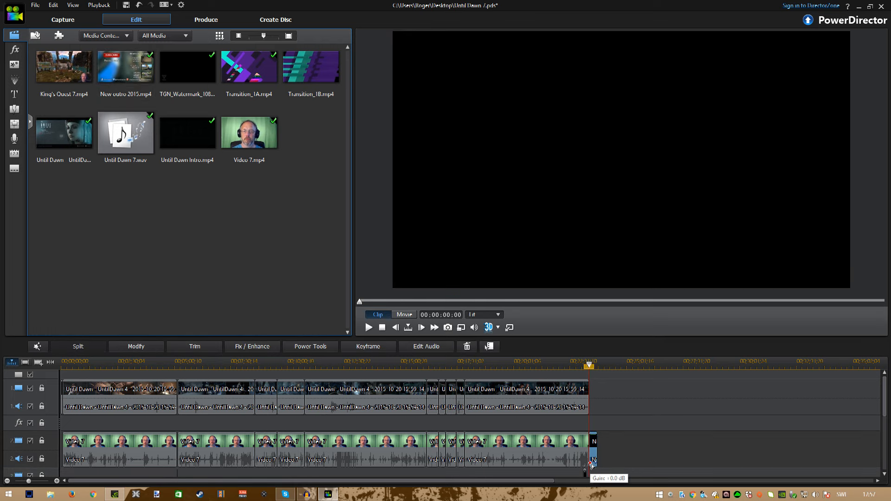
drag(883, 411, 884, 432)
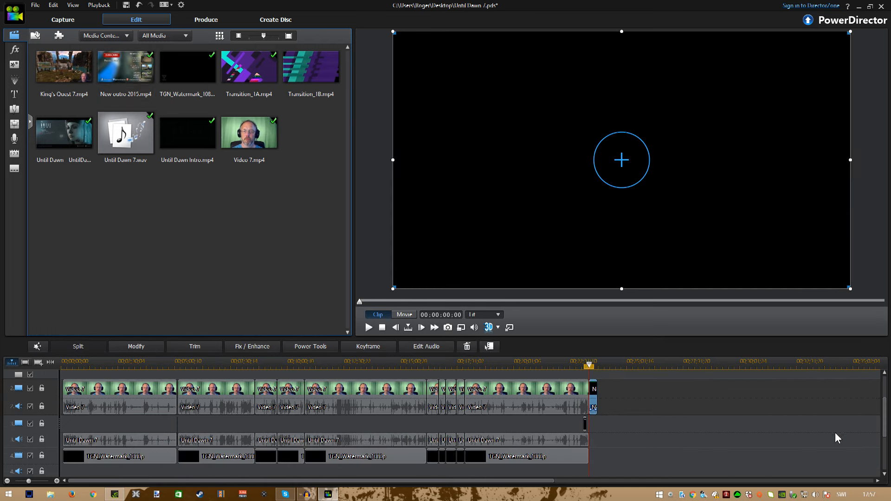
scroll(745, 444, up, 3)
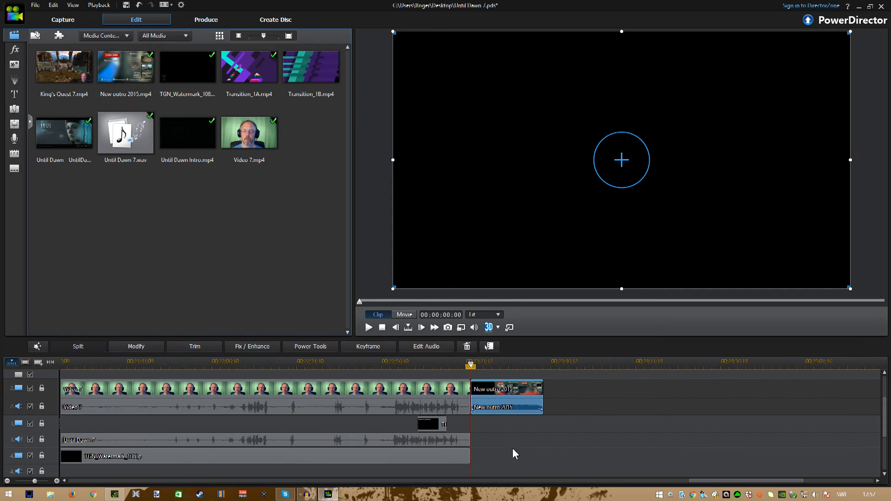
click(594, 408)
key(space)
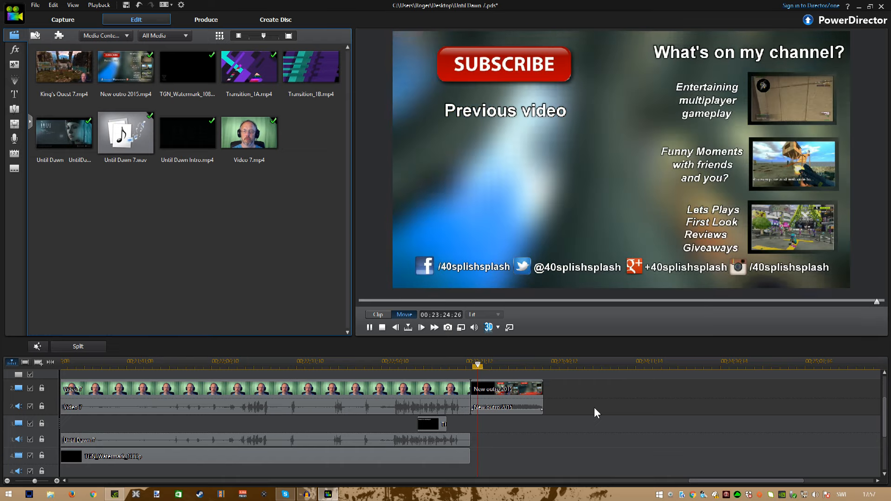
key(space)
key(space)
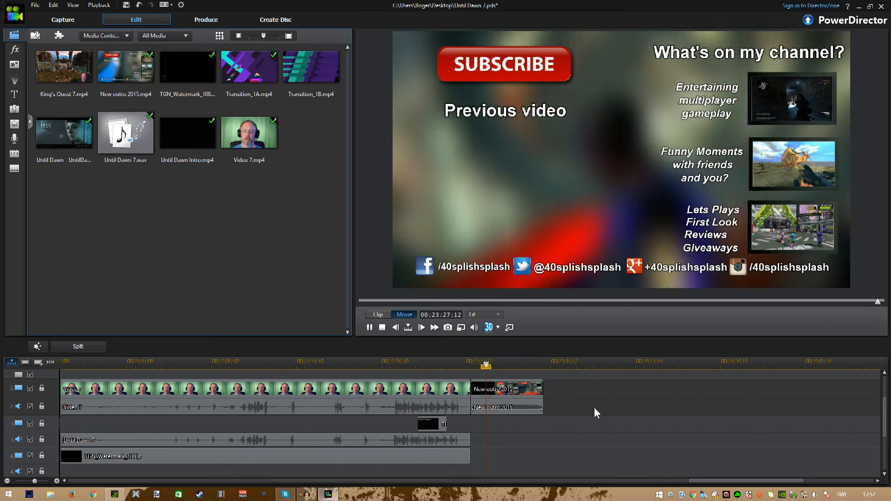
key(space)
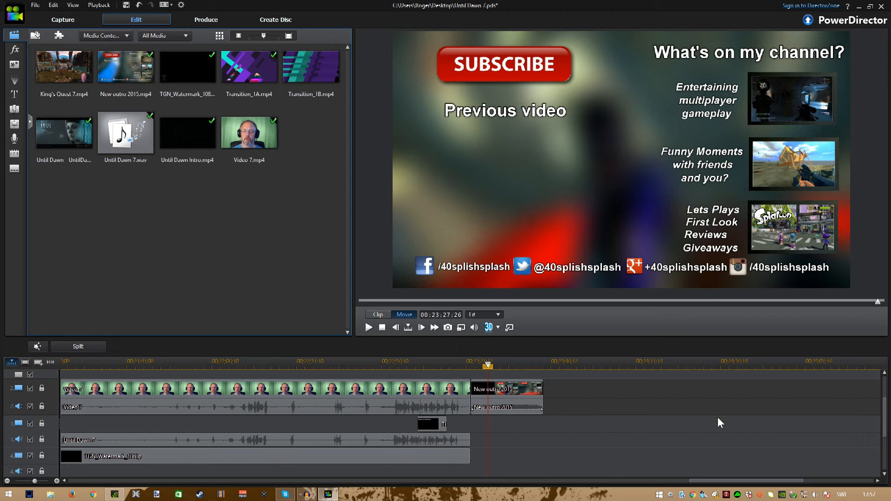
Step: Insert King's Quest 7.mp4 on track 3, starting together with the outro clip
scroll(882, 401, up, 1)
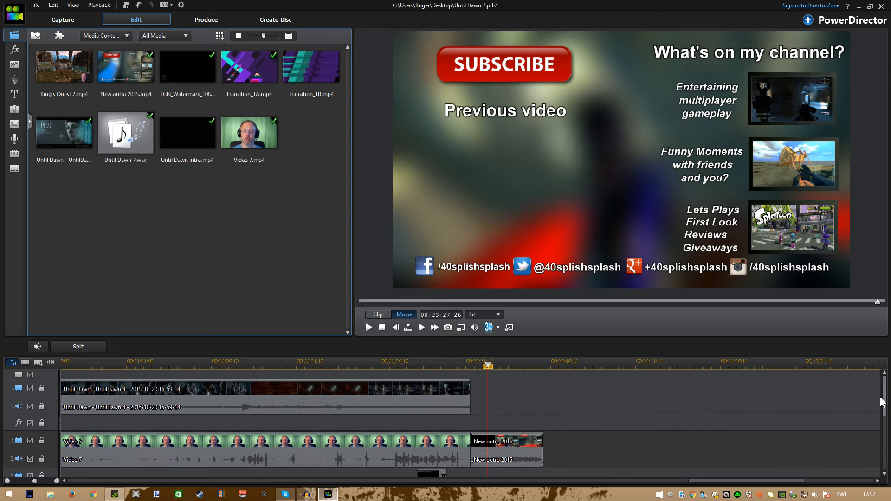
scroll(881, 401, down, 2)
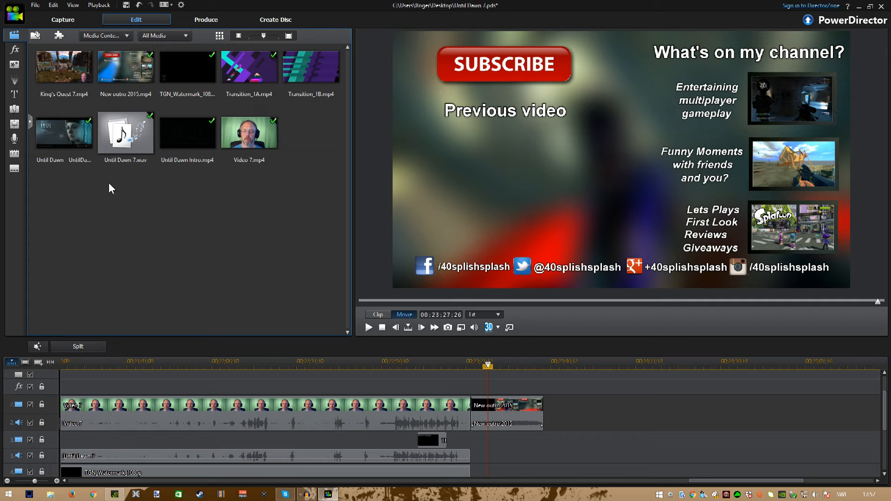
mouse_move(65, 75)
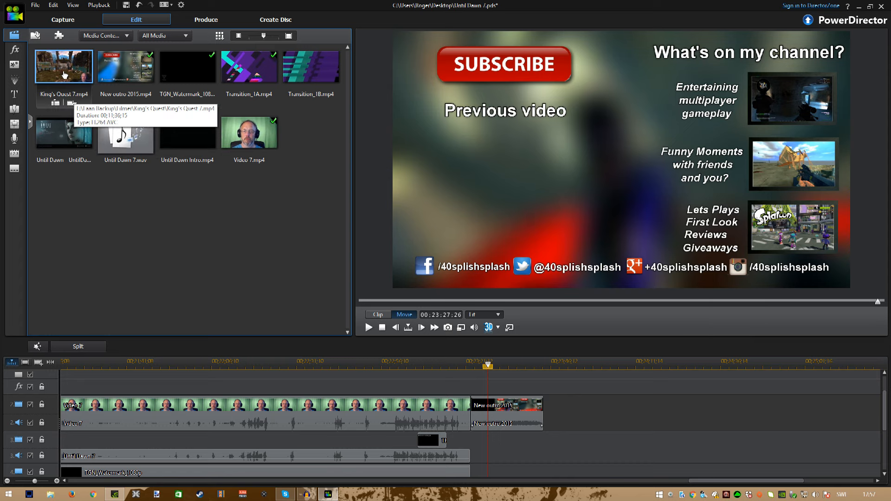
drag(65, 75, 469, 459)
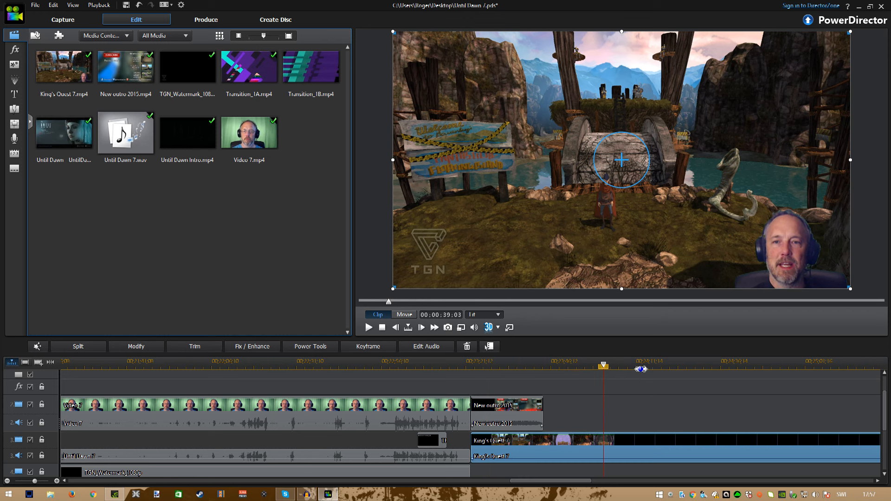
Step: Split the King's Quest 7 clip at its 00:01:00:16 mark and delete the part before it, closing the gap
click(676, 367)
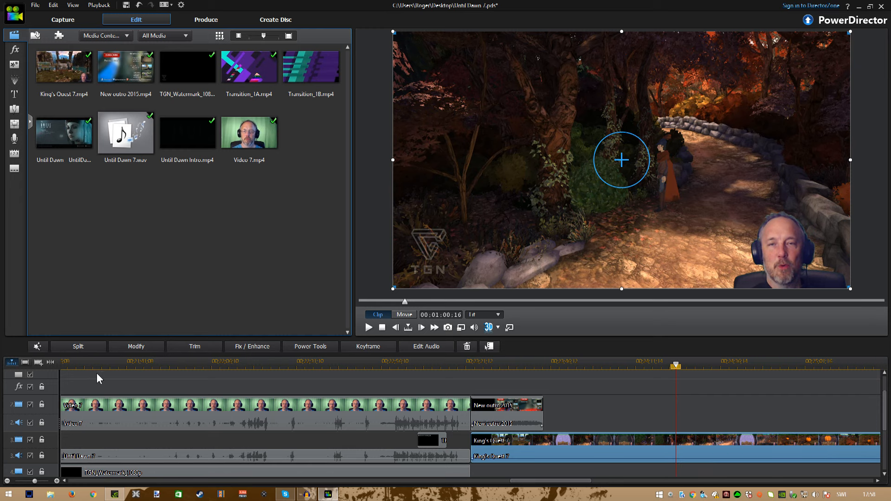
click(77, 351)
click(558, 447)
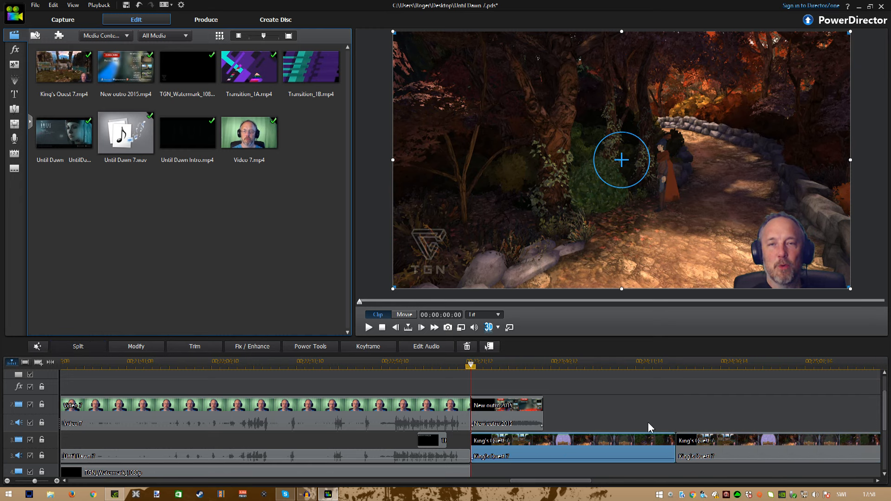
key(Delete)
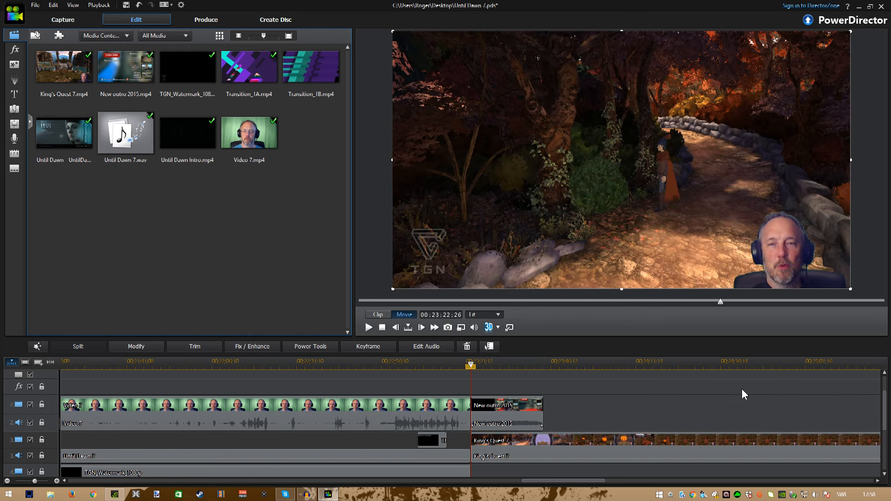
Step: Split the King's Quest 7 clip at the end of the outro, 00;23;44;11, and delete the remainder after it
scroll(594, 425, up, 2)
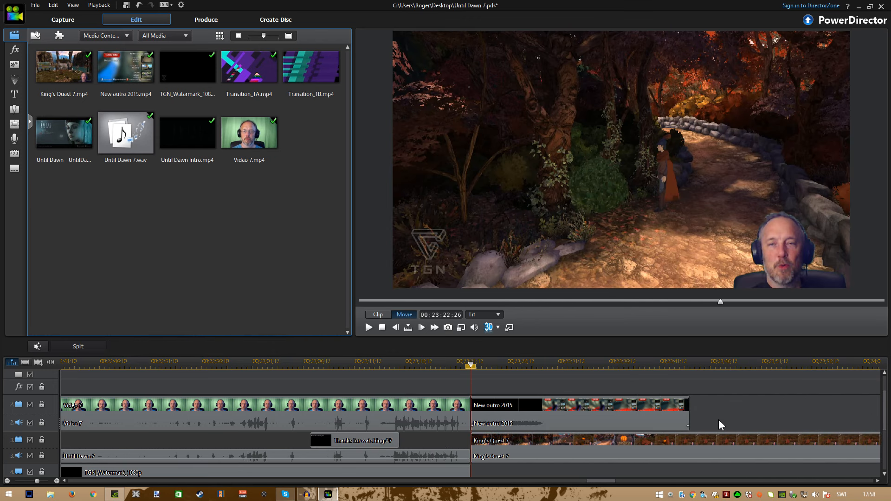
click(687, 364)
click(701, 440)
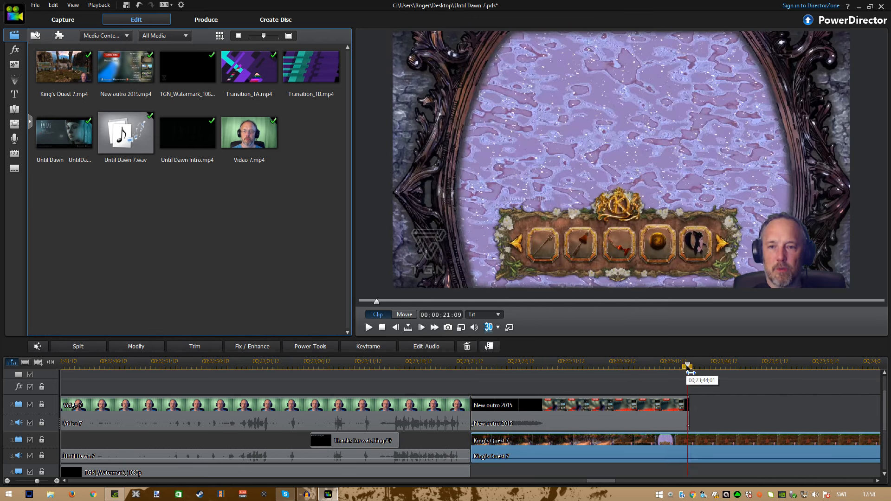
drag(692, 369, 692, 371)
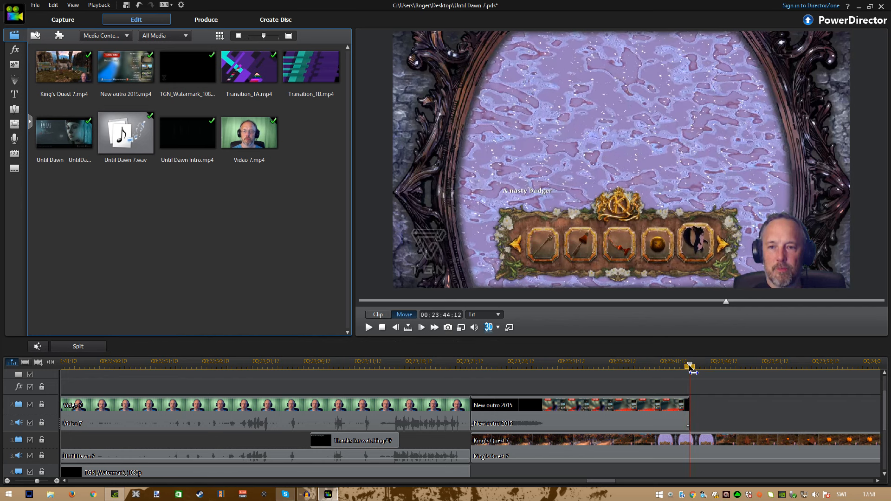
click(751, 458)
scroll(749, 459, up, 3)
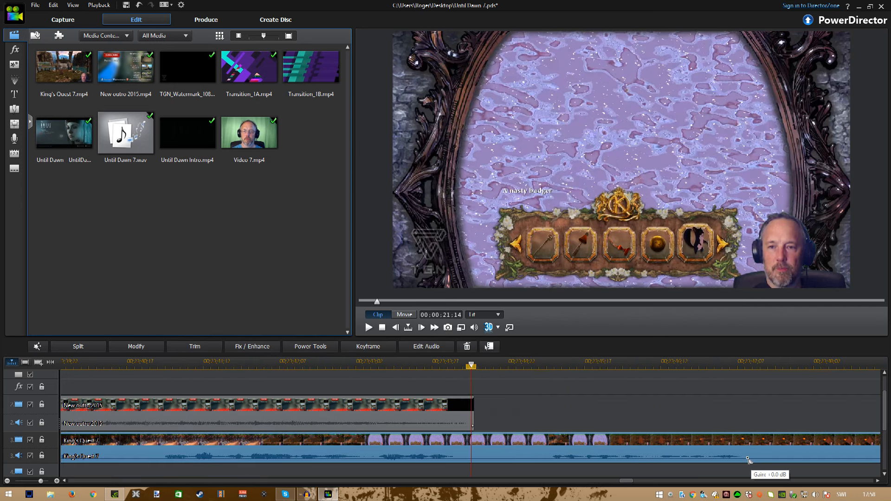
drag(473, 366, 475, 367)
click(511, 440)
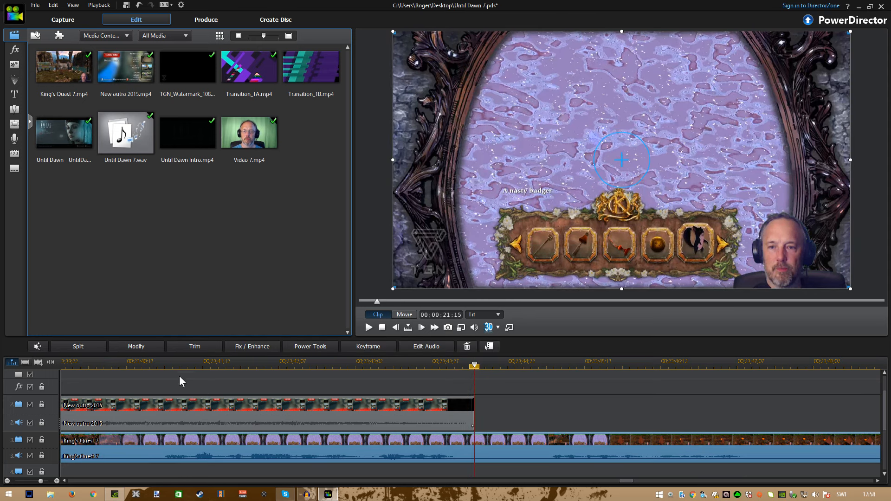
click(78, 346)
key(Delete)
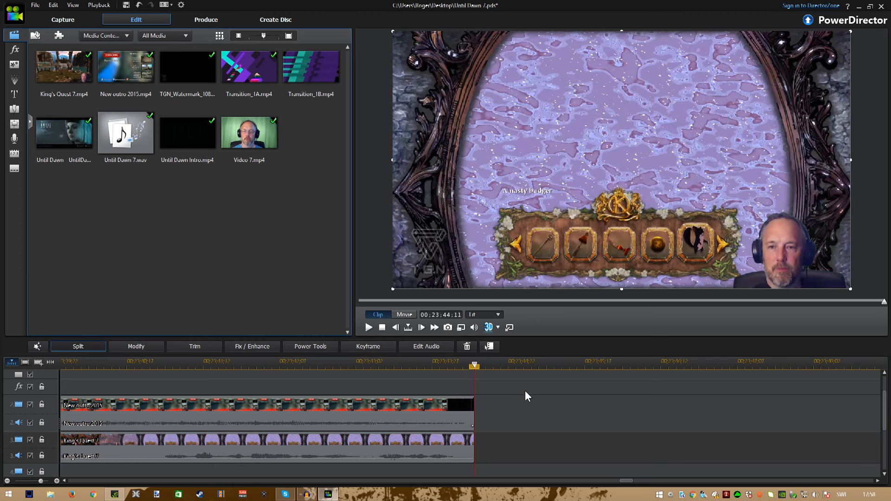
Step: Add a 2D Fade transition to the end of the King's Quest 7 clip on track 3
key(minus)
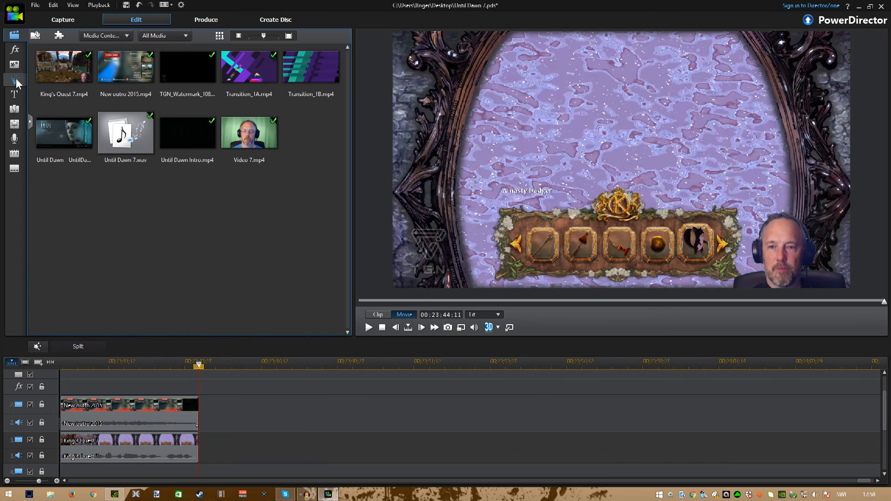
click(19, 112)
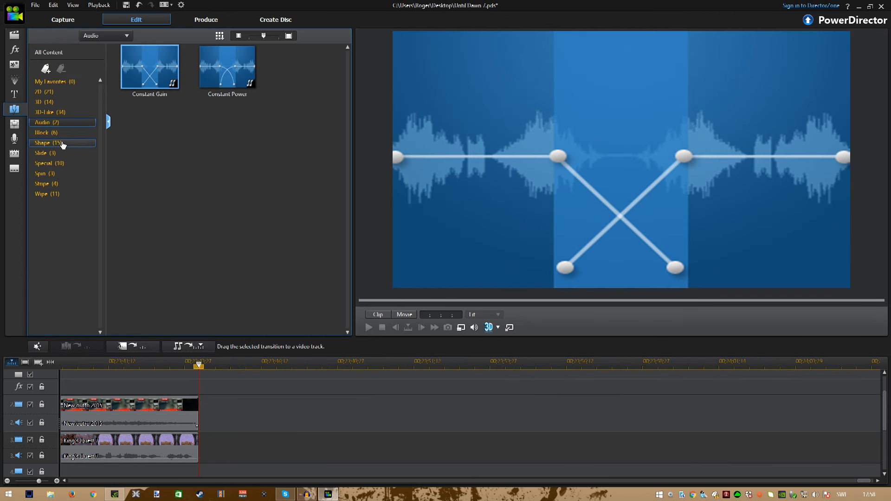
click(46, 91)
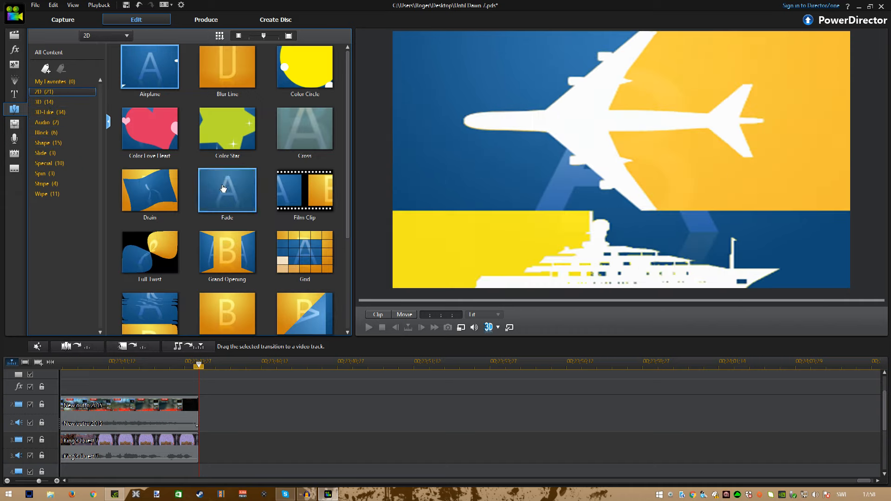
drag(223, 188, 185, 436)
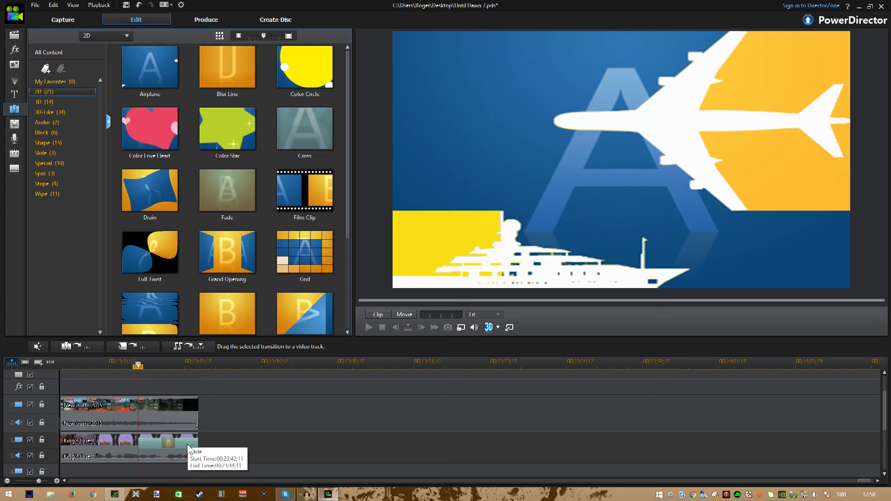
Step: Add a Fade transition to the start of the King's Quest 7 clip on track 3
click(843, 481)
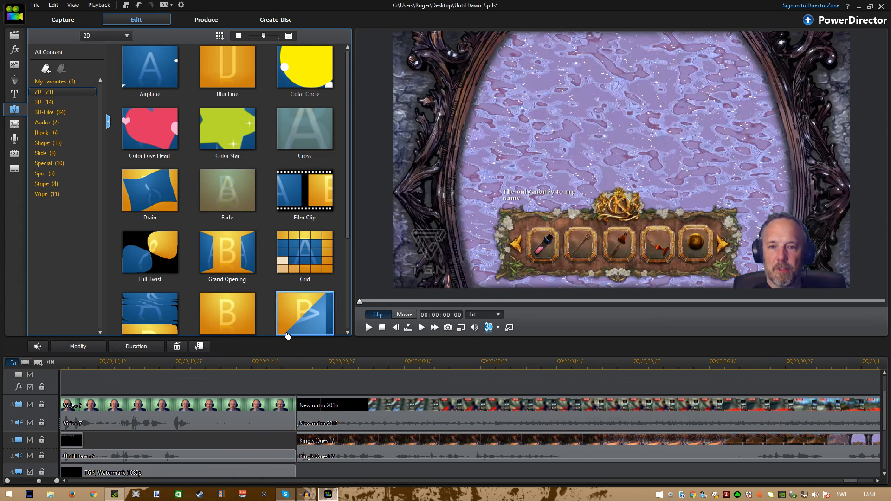
right_click(462, 456)
click(505, 277)
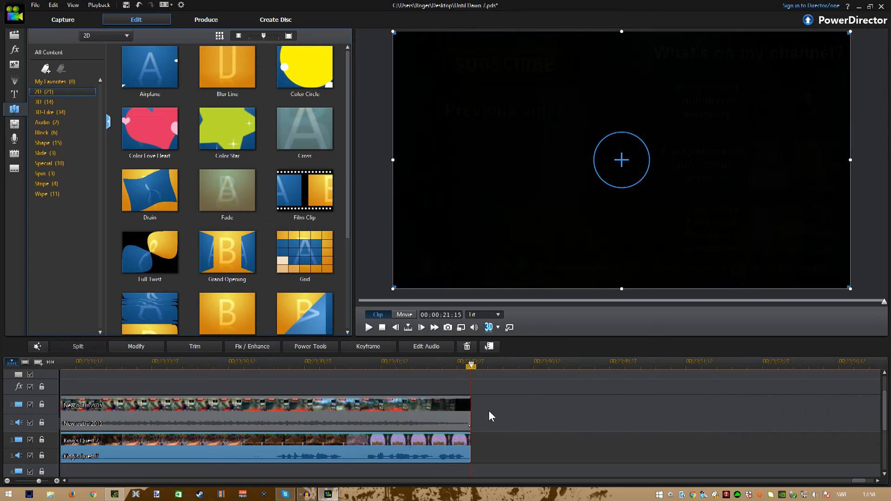
drag(854, 480, 846, 480)
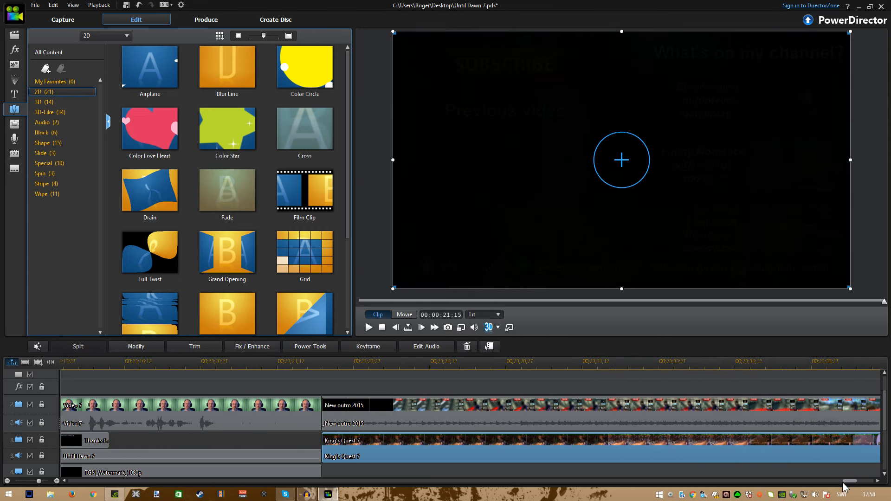
drag(228, 194, 333, 449)
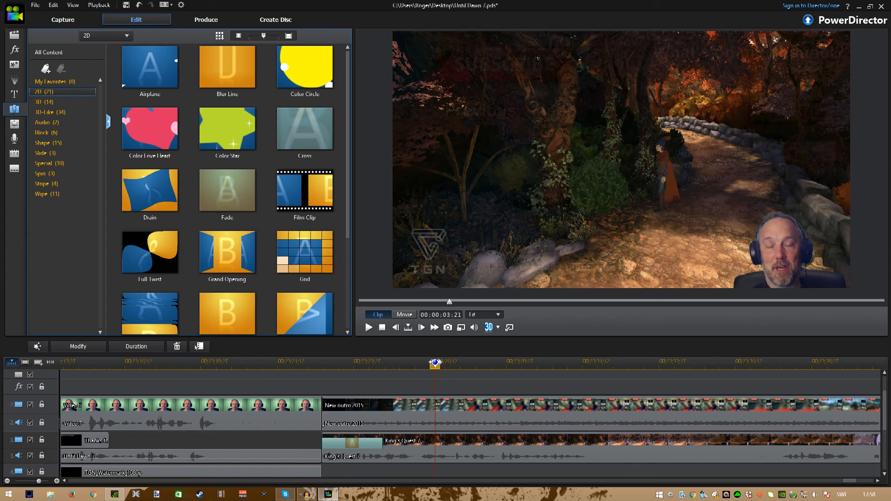
Step: Select the King's Quest 7 clip on track 3 so its frame can be resized in the preview
click(459, 441)
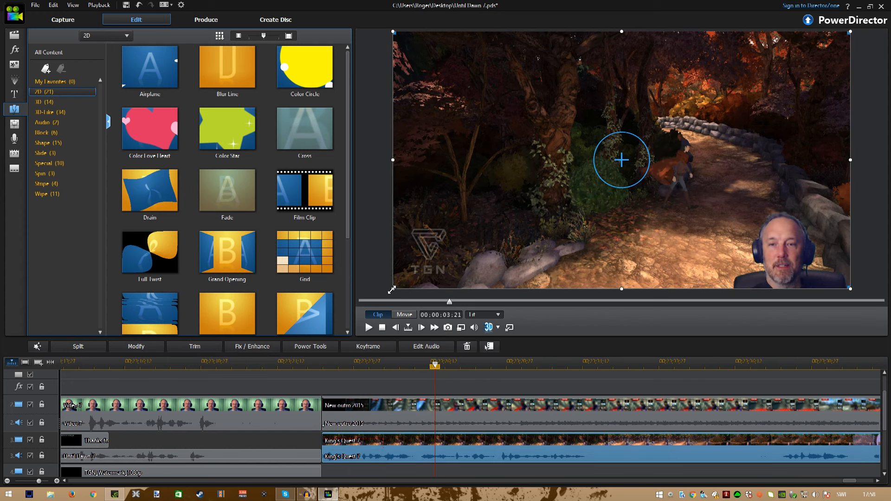